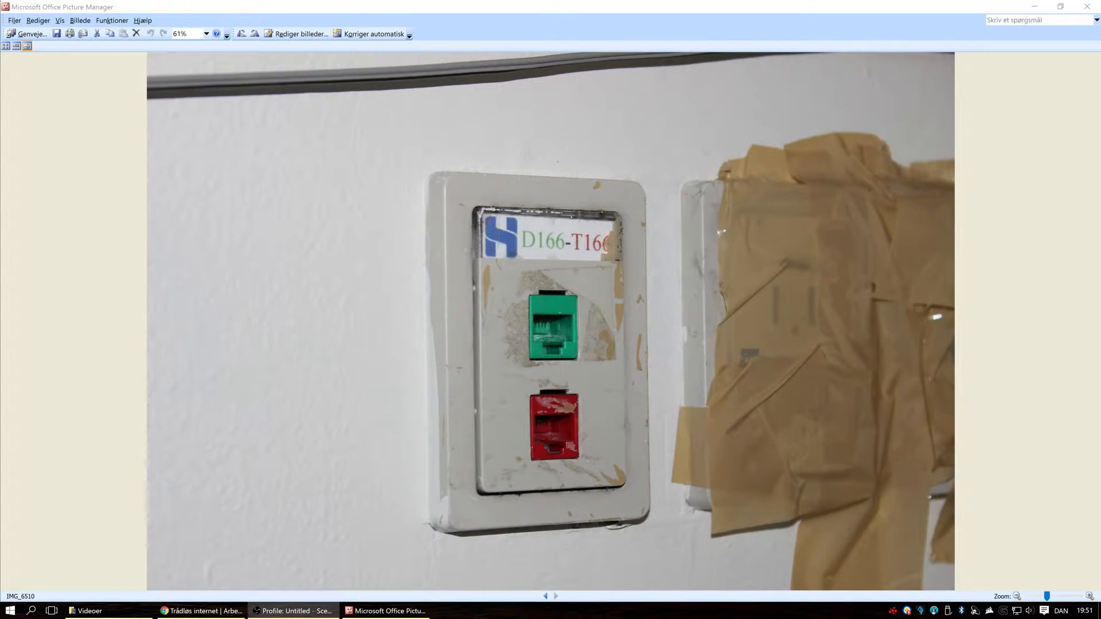
# Step: Close the picture viewer and open the Network and Sharing Center
pyautogui.click(546, 597)
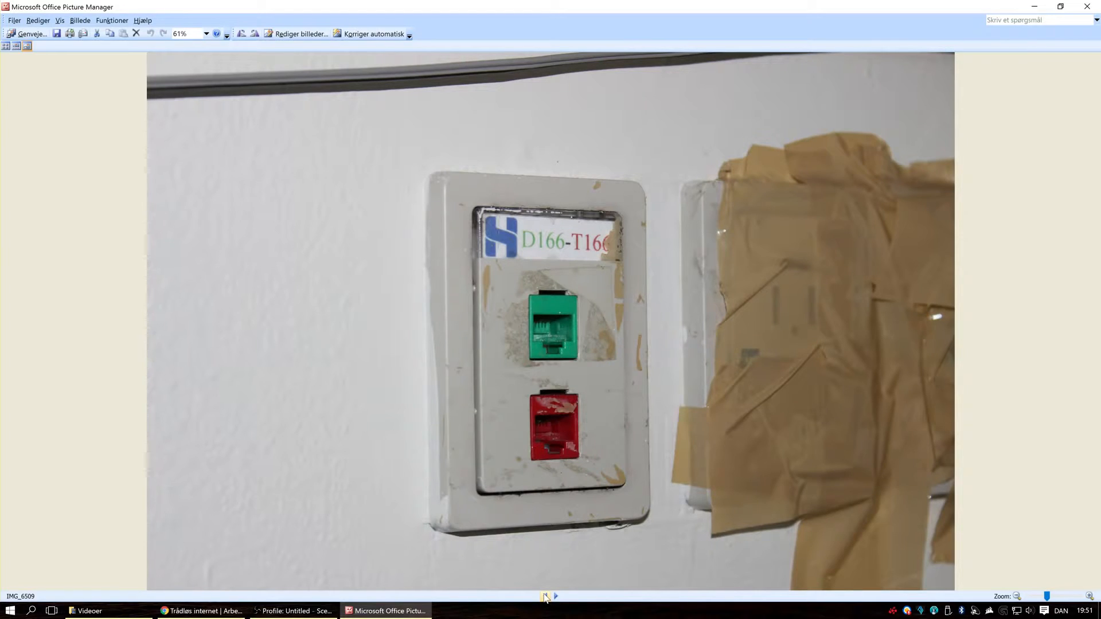
pyautogui.hotkey('alt', 'F4')
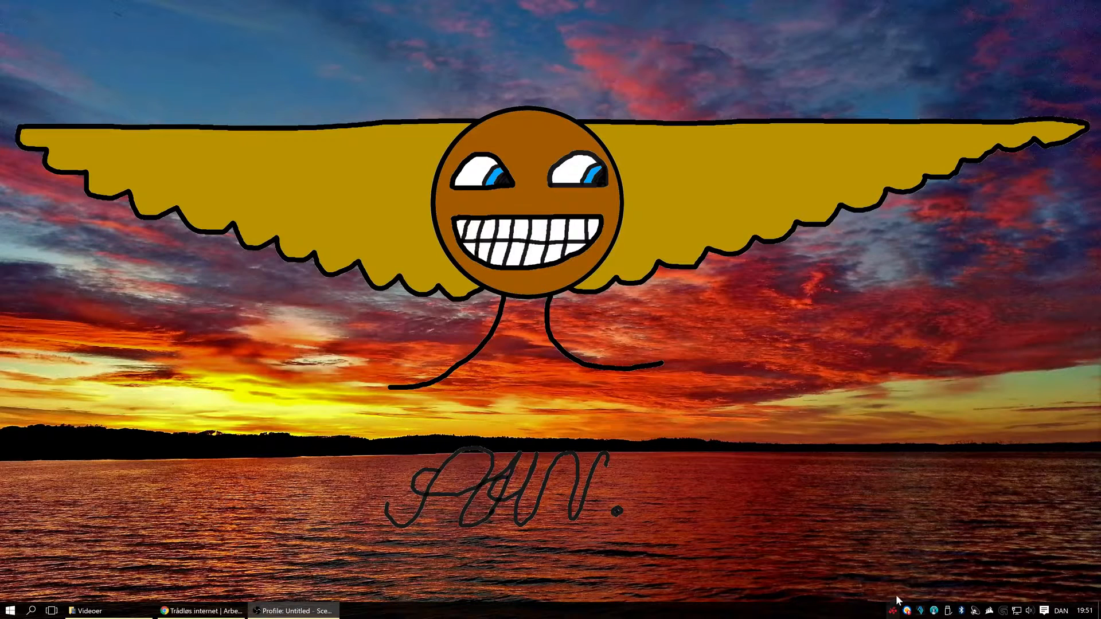
pyautogui.rightClick(1019, 612)
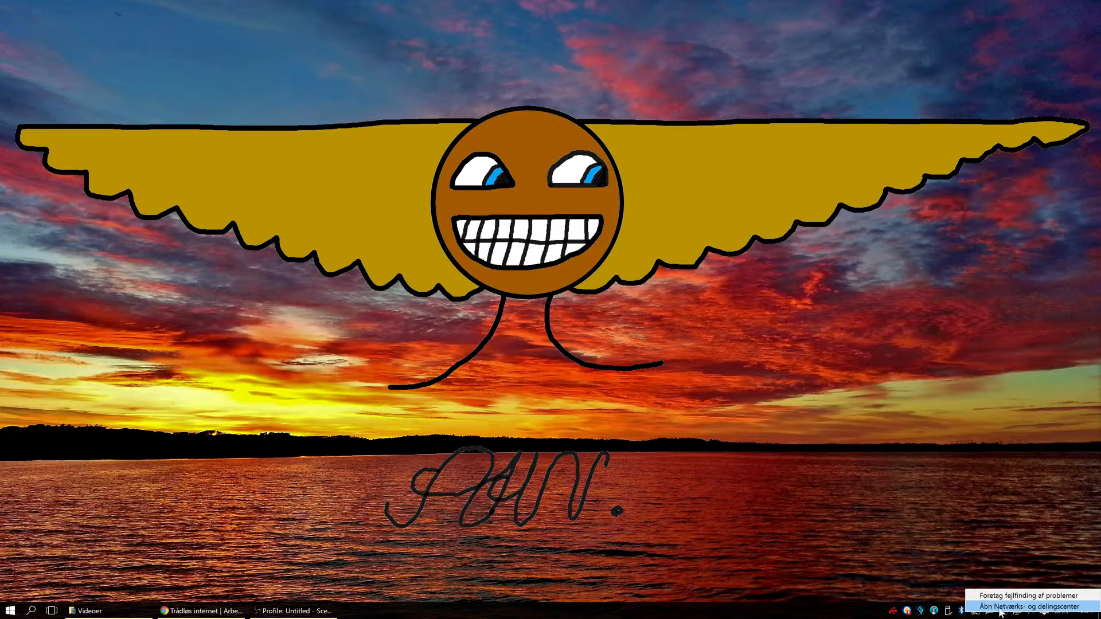
pyautogui.click(961, 549)
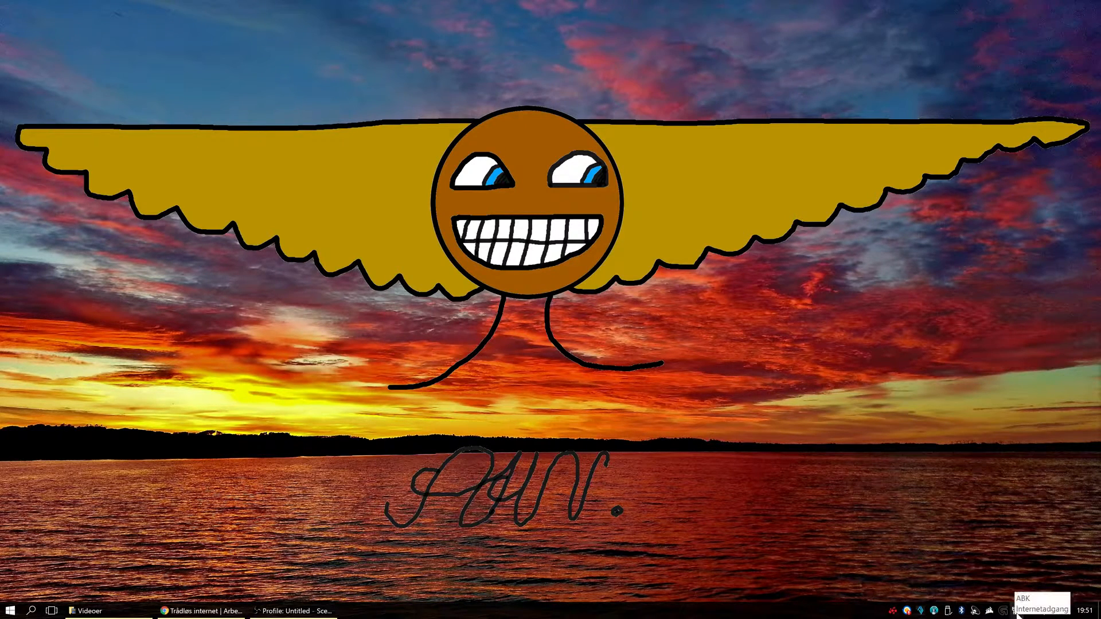
pyautogui.rightClick(1018, 612)
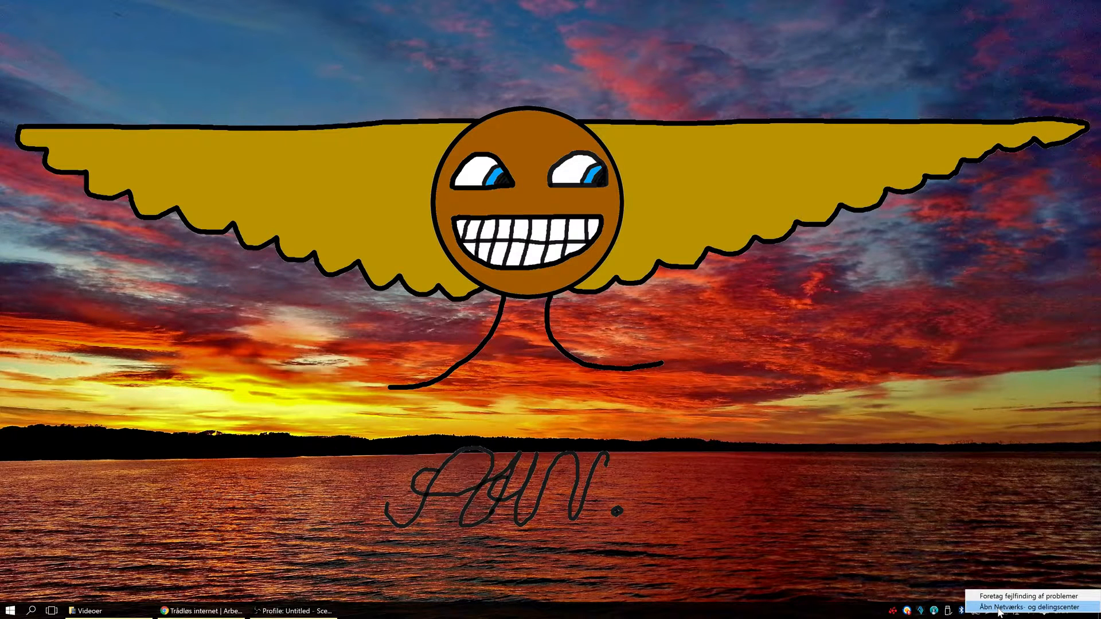
pyautogui.click(999, 608)
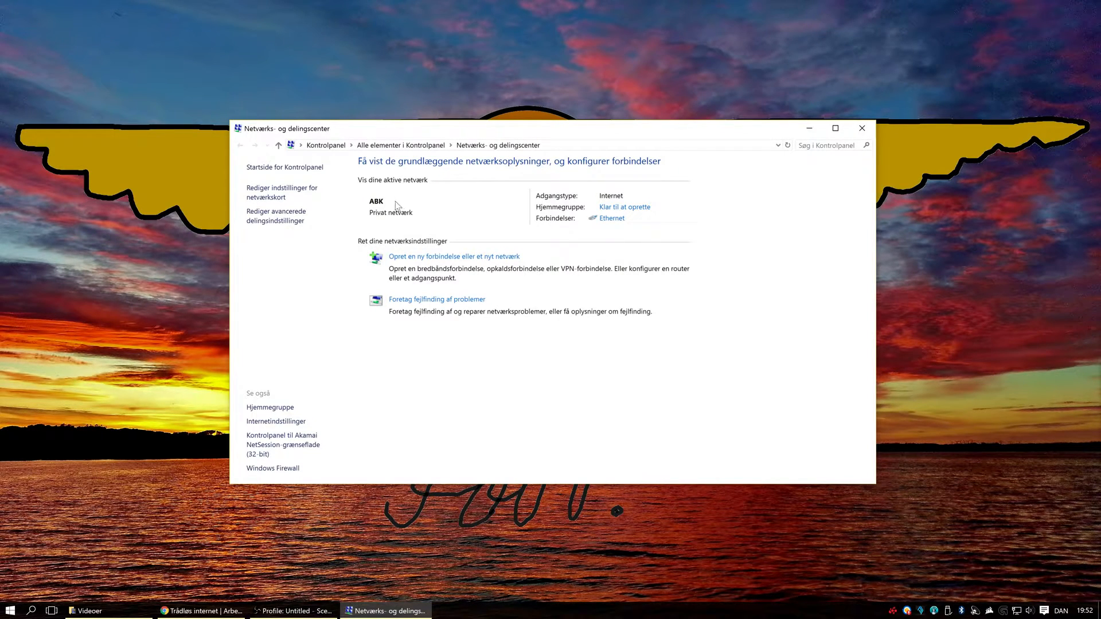
# Step: Look up the IPv4 default gateway in the Ethernet connection details, and close the status dialogs
pyautogui.click(612, 222)
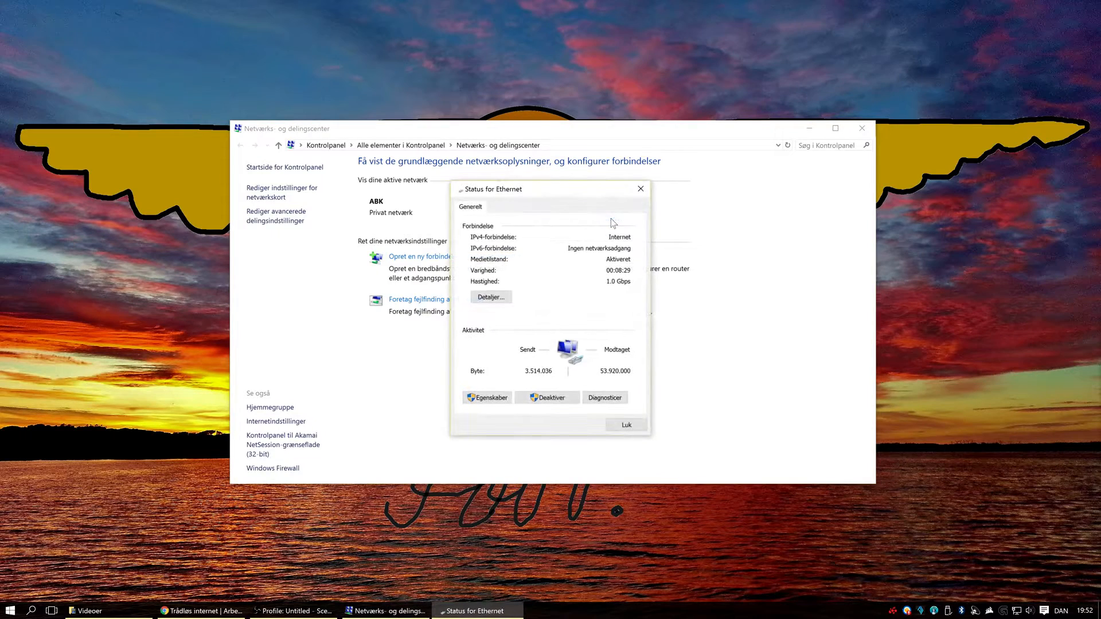
pyautogui.click(493, 301)
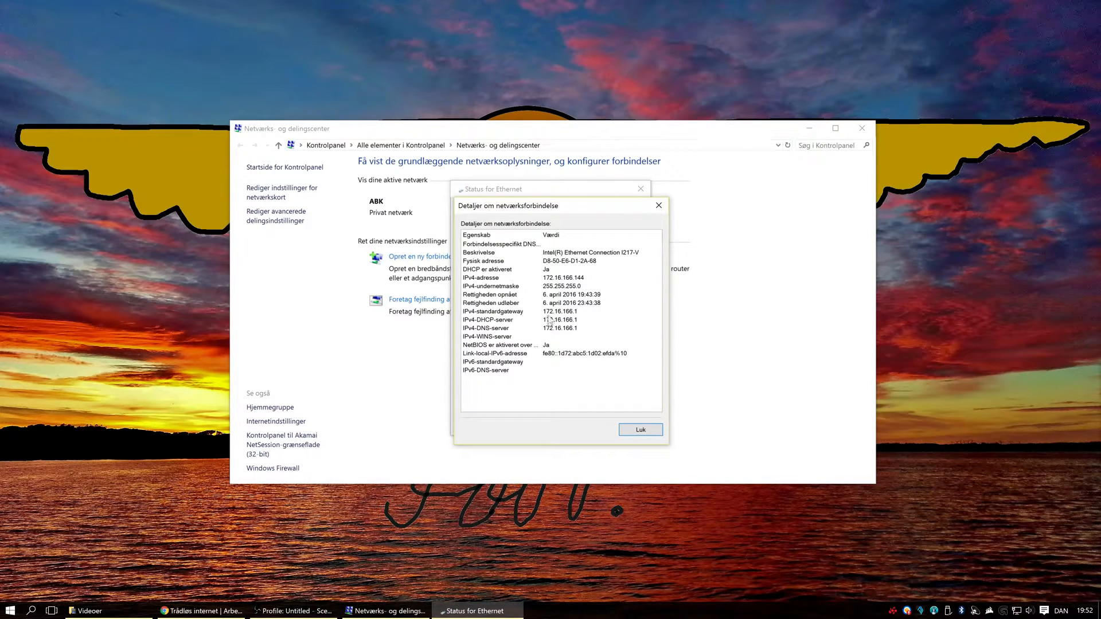
pyautogui.click(564, 313)
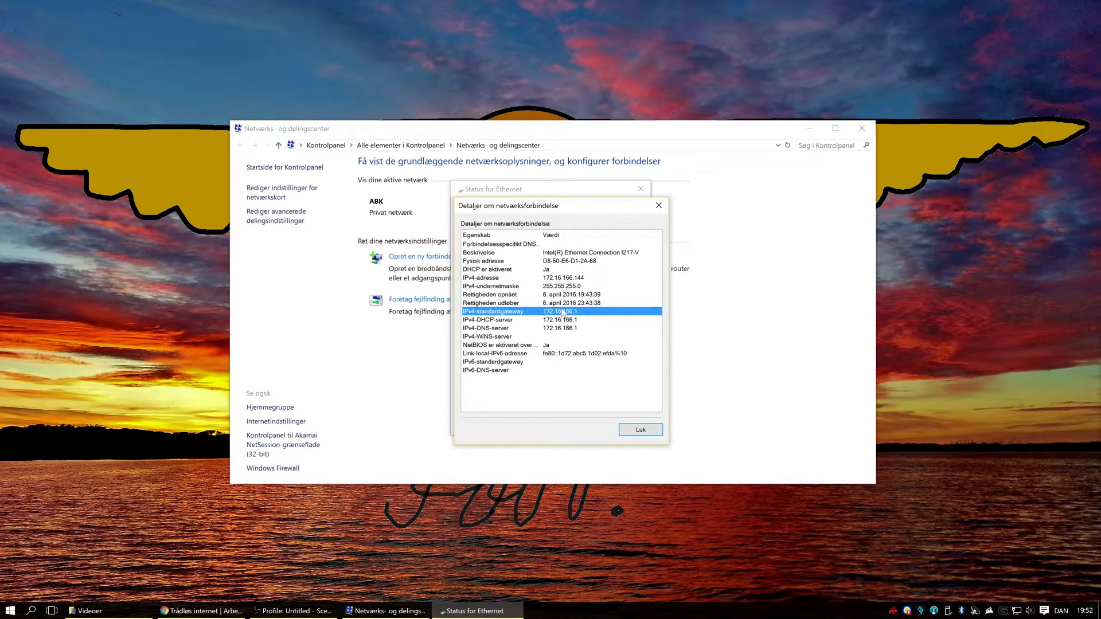
pyautogui.click(652, 434)
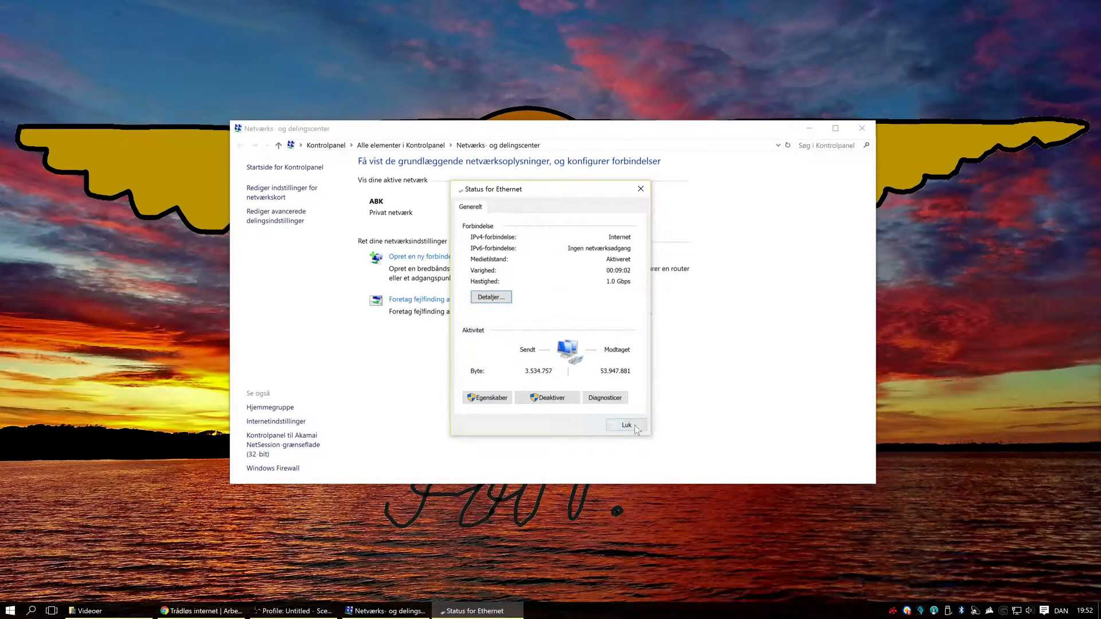
pyautogui.click(626, 426)
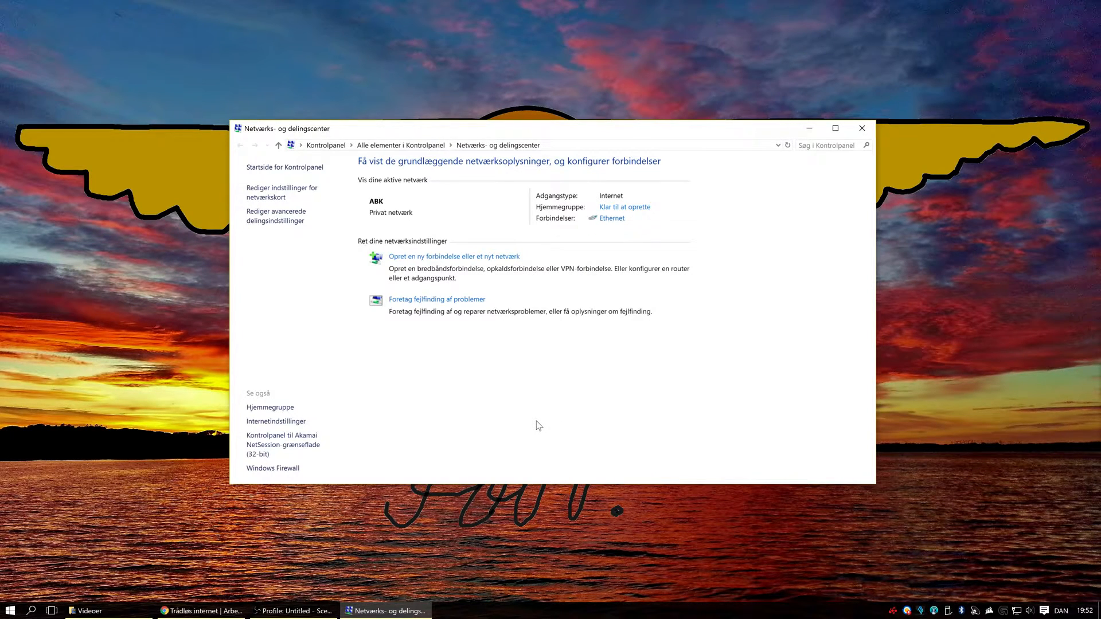
# Step: Switch to a new incognito window in Google Chrome and go to the gateway address 172.16.166.1
pyautogui.rightClick(214, 603)
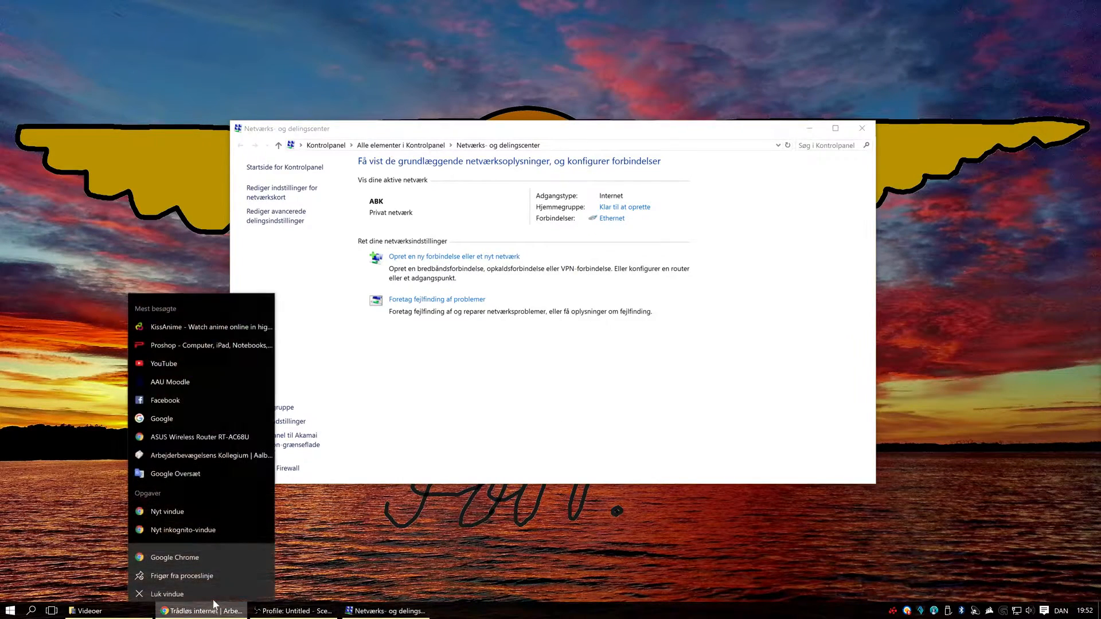
pyautogui.click(184, 528)
pyautogui.moveTo(1100, 344); pyautogui.dragTo(600, 5)
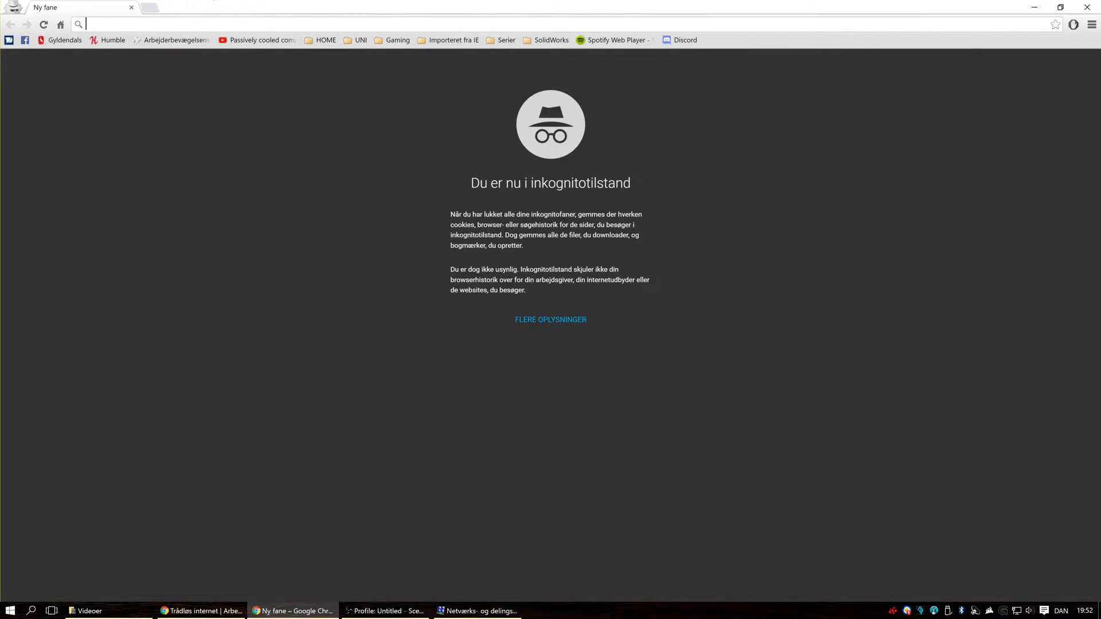
pyautogui.write('172.16.16')
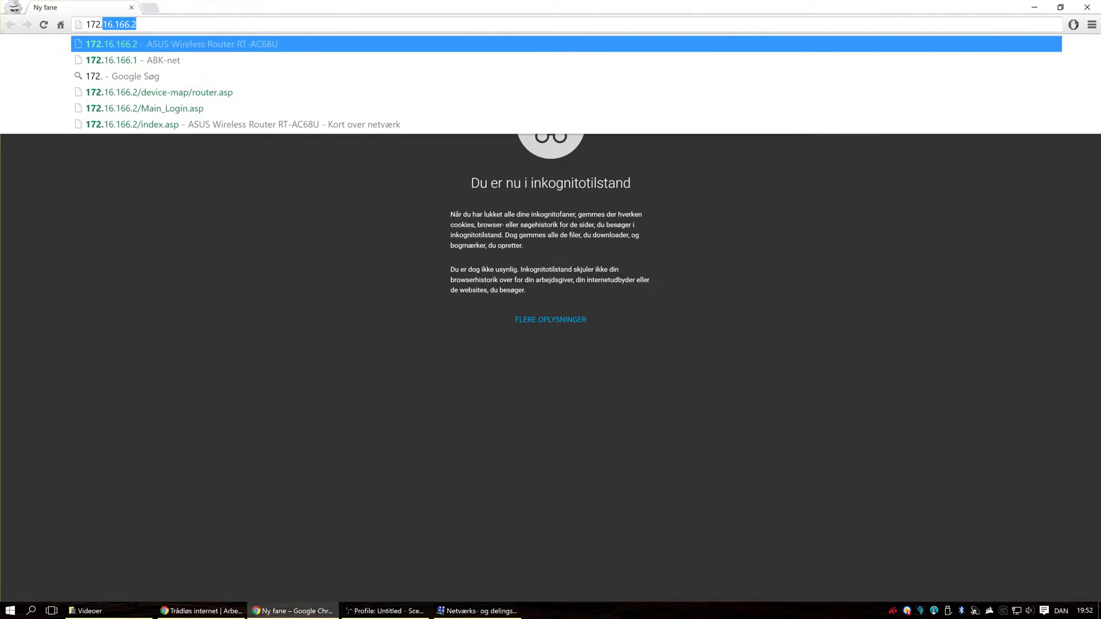
pyautogui.write('6.1')
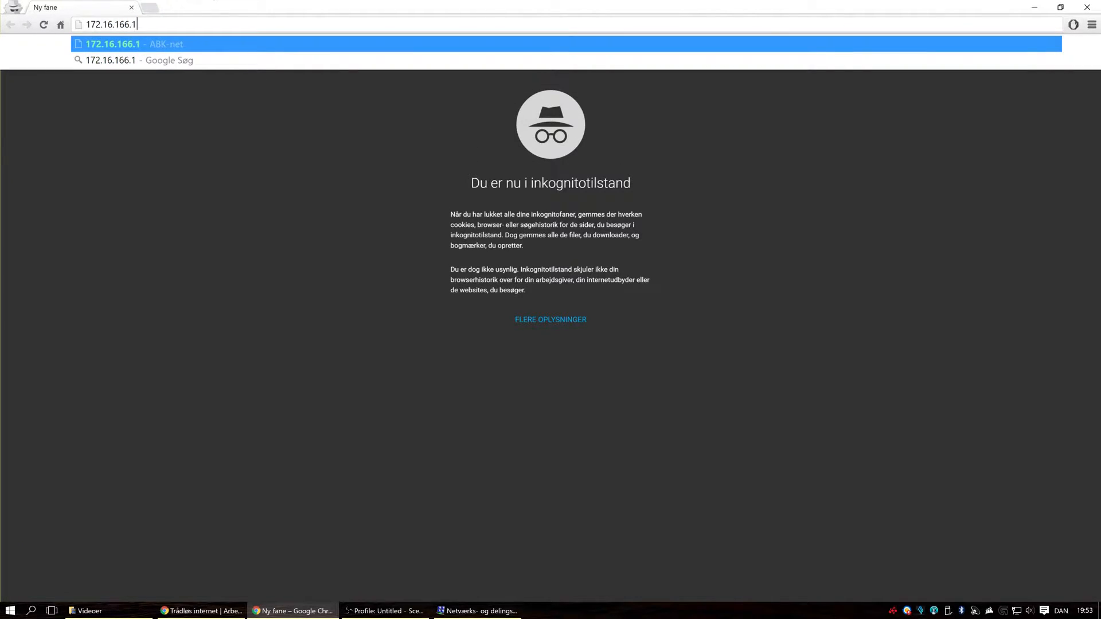
pyautogui.press('Return')
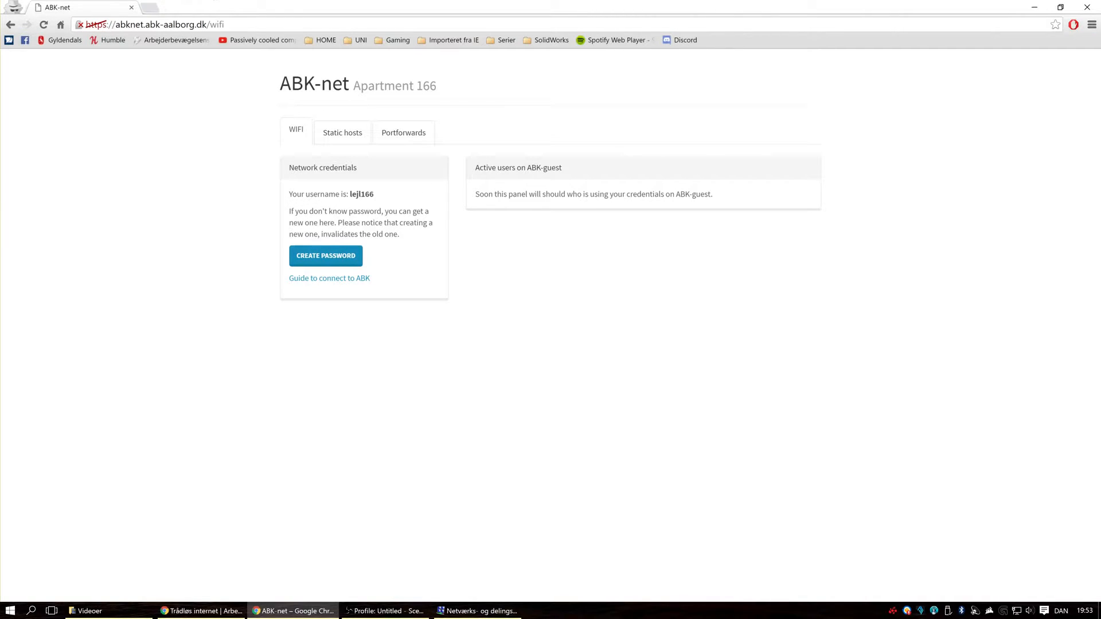
# Step: Create a new WiFi password on the ABK-net page, highlight the username and password, and close the browser window
pyautogui.moveTo(374, 194); pyautogui.dragTo(351, 194)
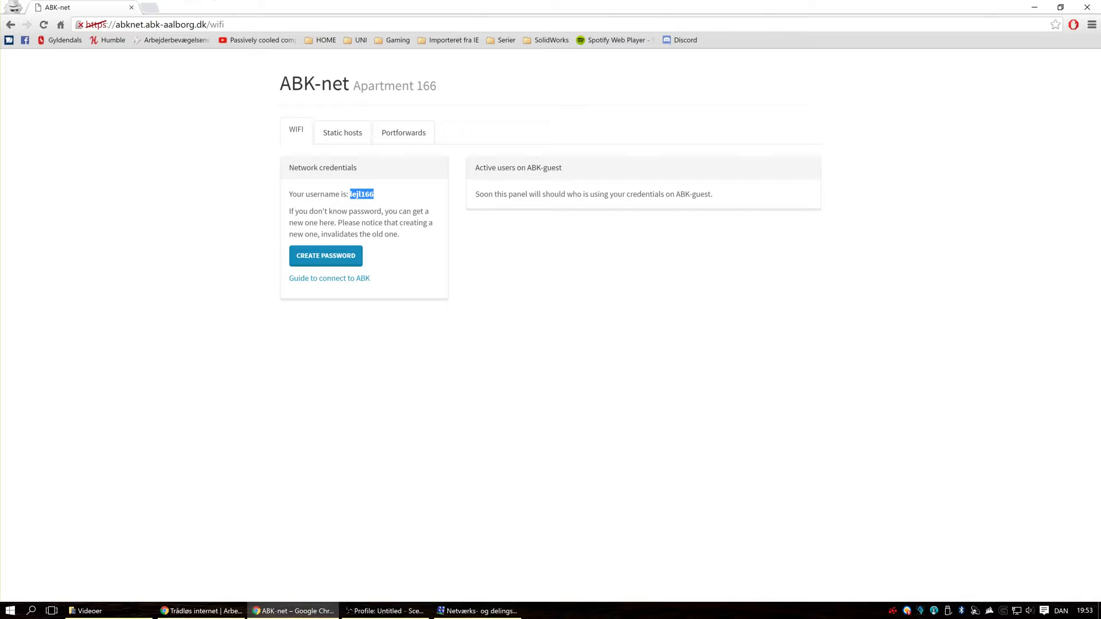
pyautogui.click(343, 263)
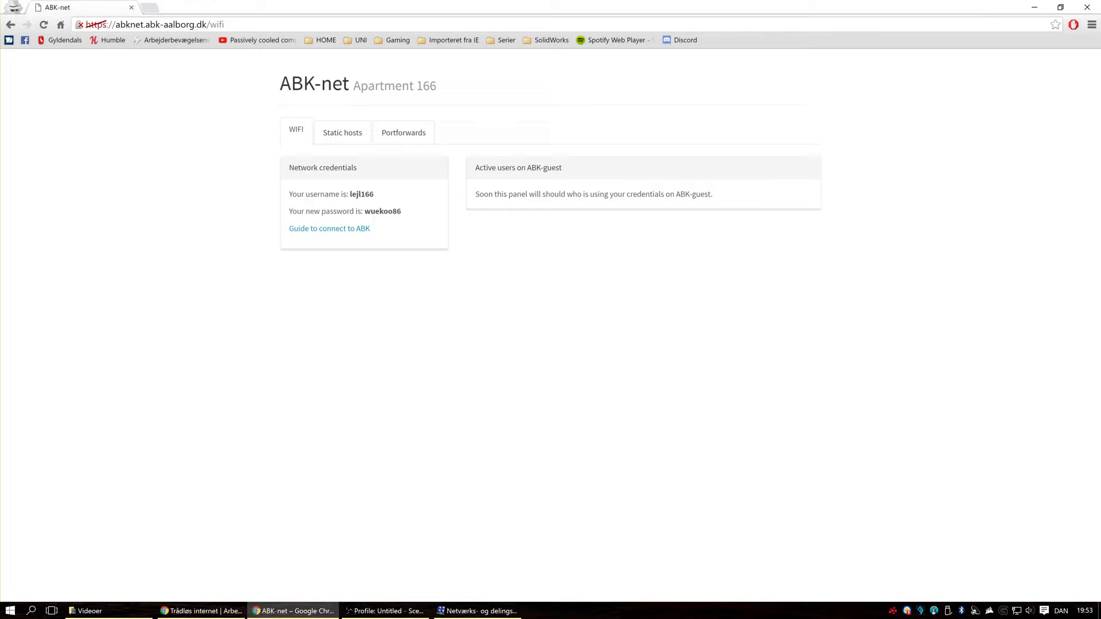
pyautogui.doubleClick(383, 211)
pyautogui.doubleClick(362, 193)
pyautogui.doubleClick(382, 211)
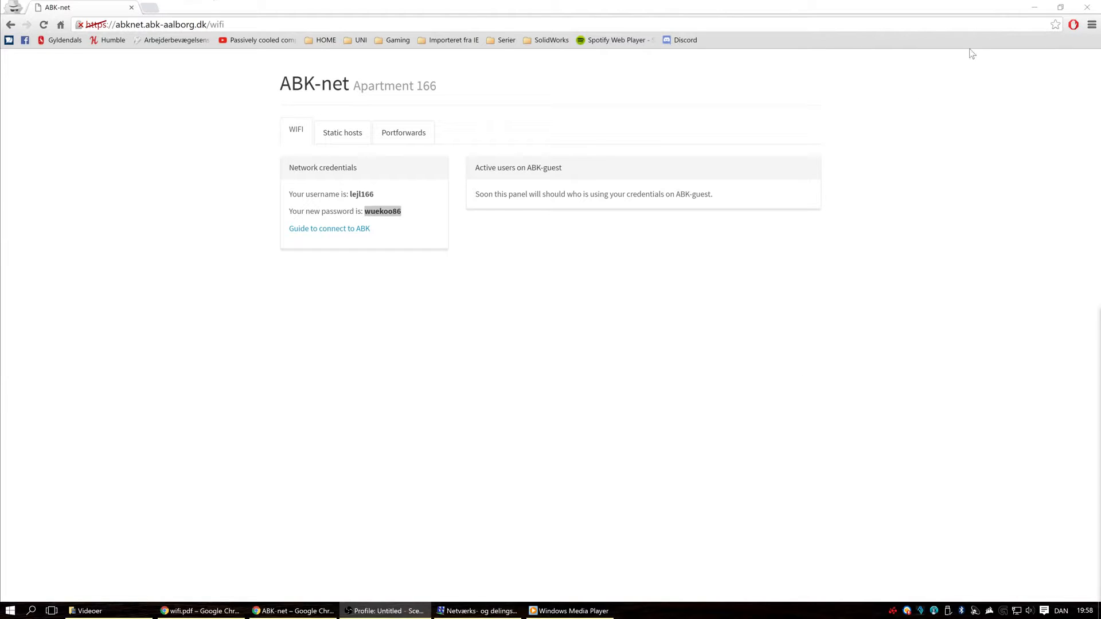
pyautogui.click(1083, 12)
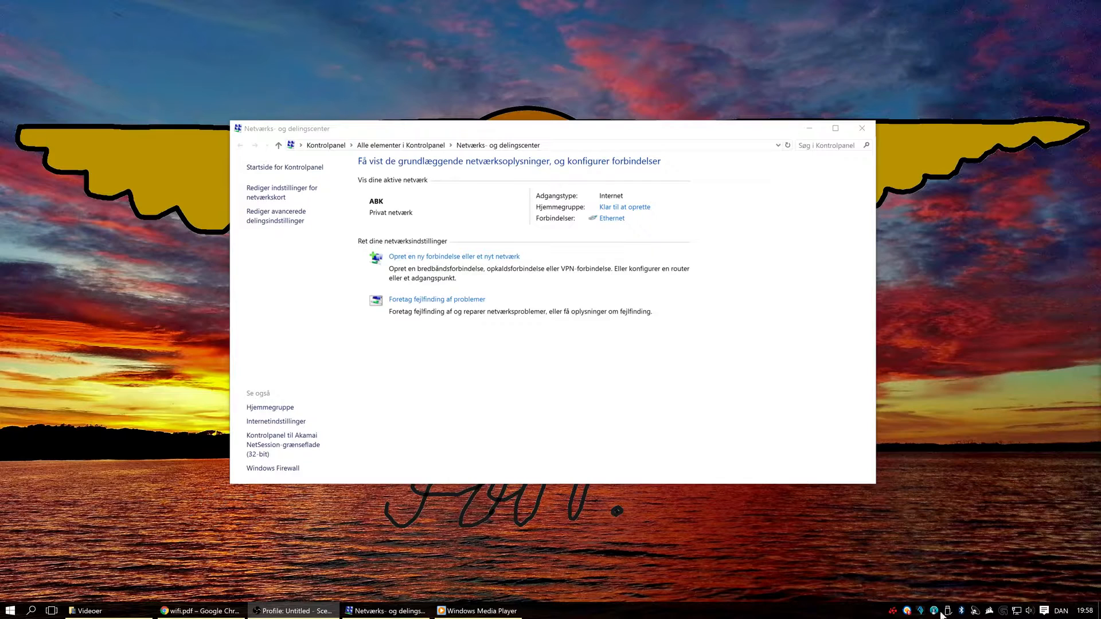
# Step: From the Network and Sharing Center, start setting up a new connection to a wireless network manually
pyautogui.click(1018, 612)
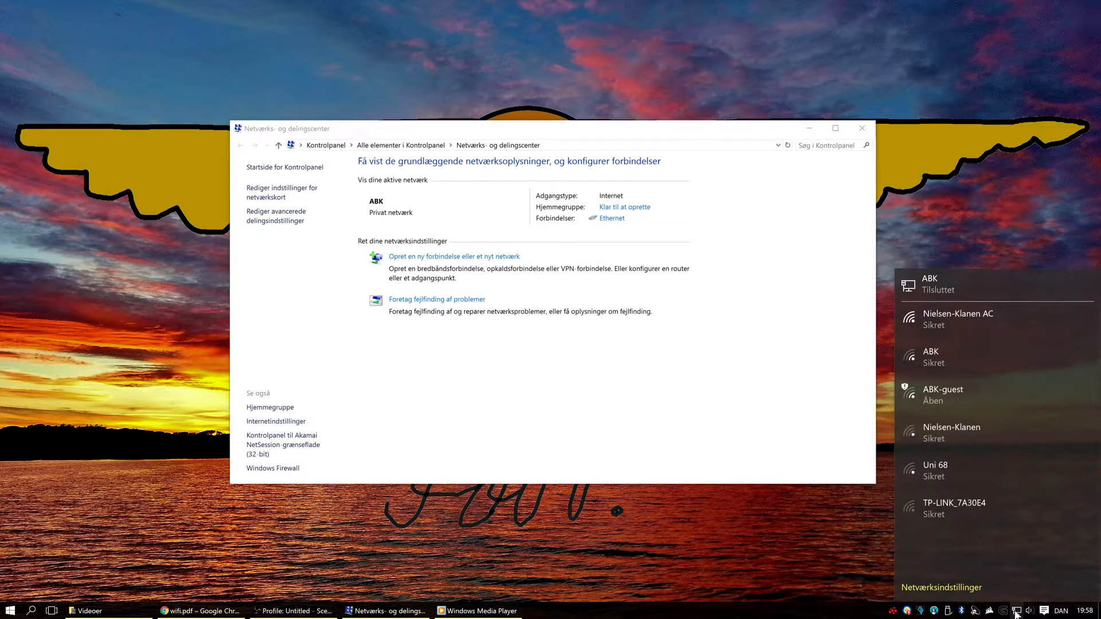
pyautogui.rightClick(1017, 613)
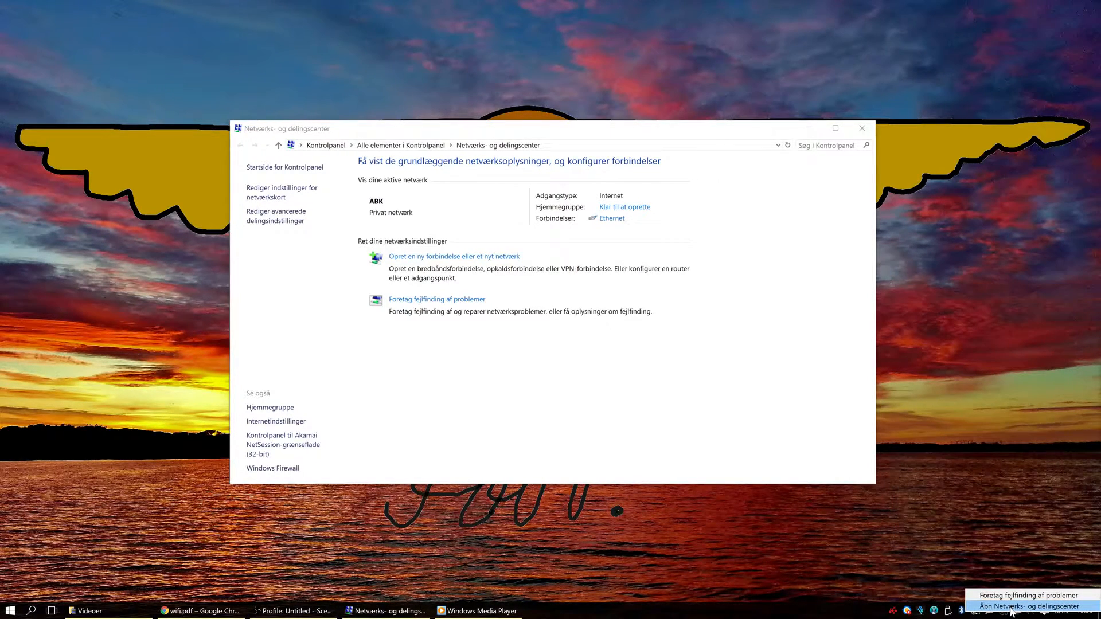
pyautogui.click(1012, 607)
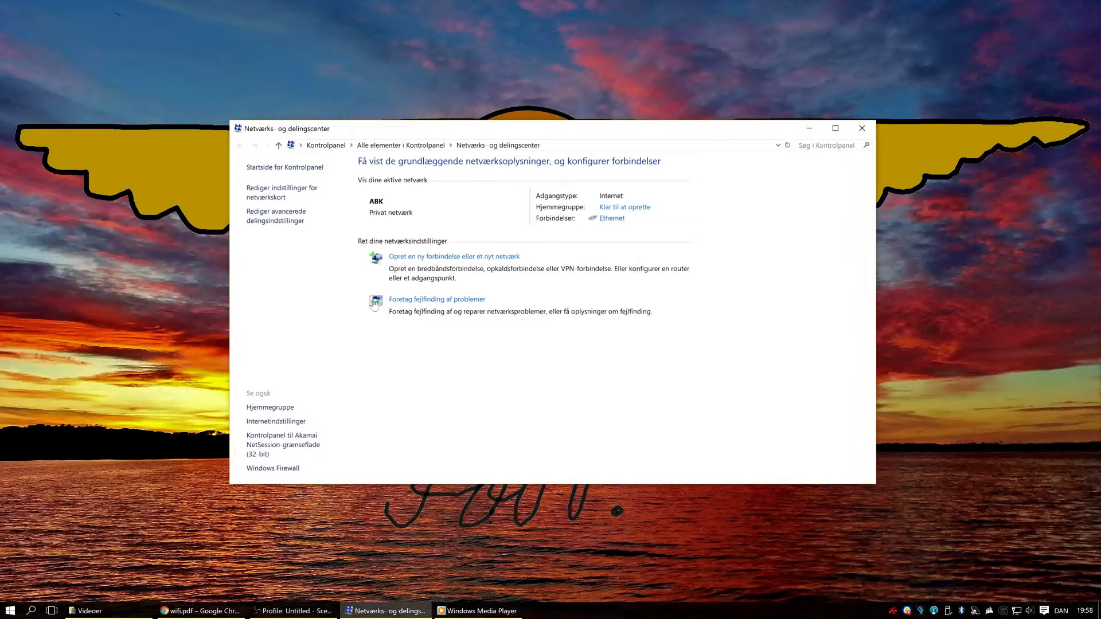
pyautogui.click(413, 258)
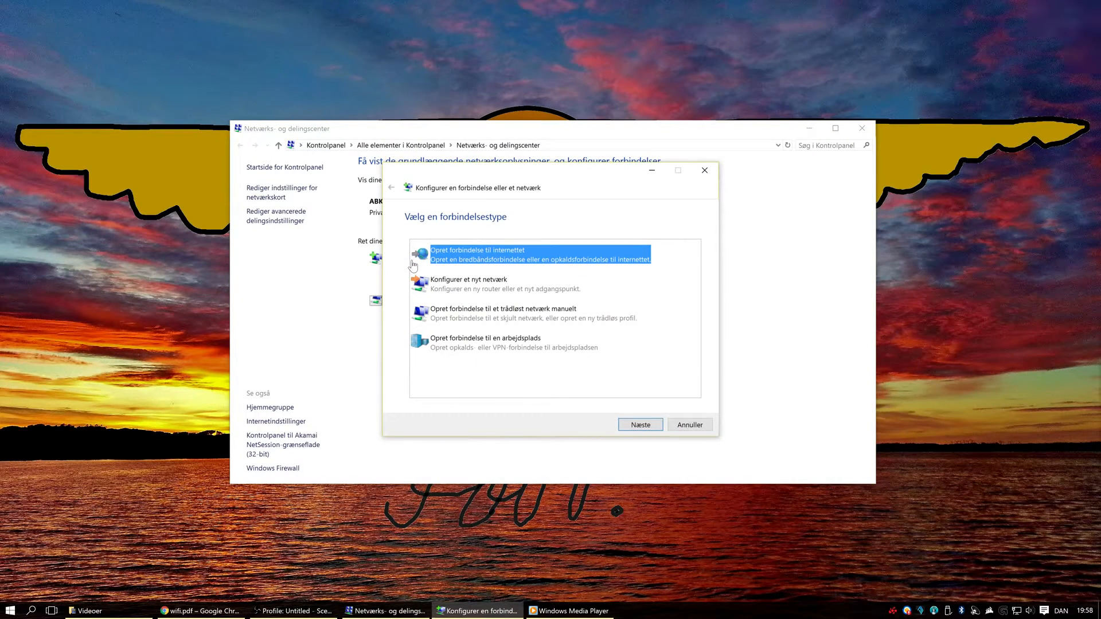
pyautogui.click(481, 323)
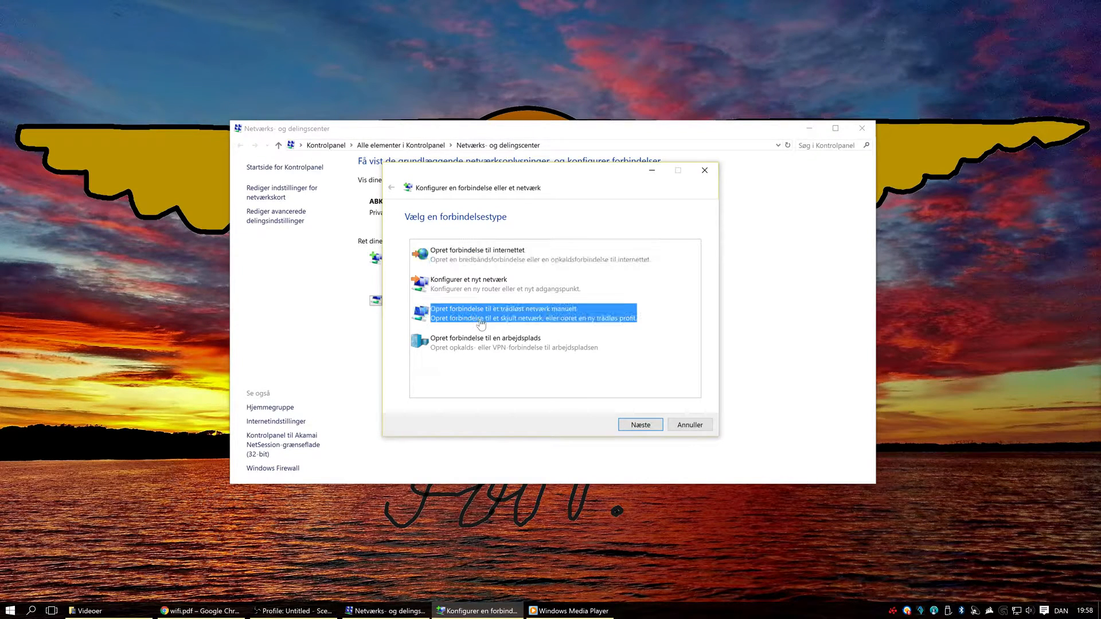
pyautogui.click(646, 427)
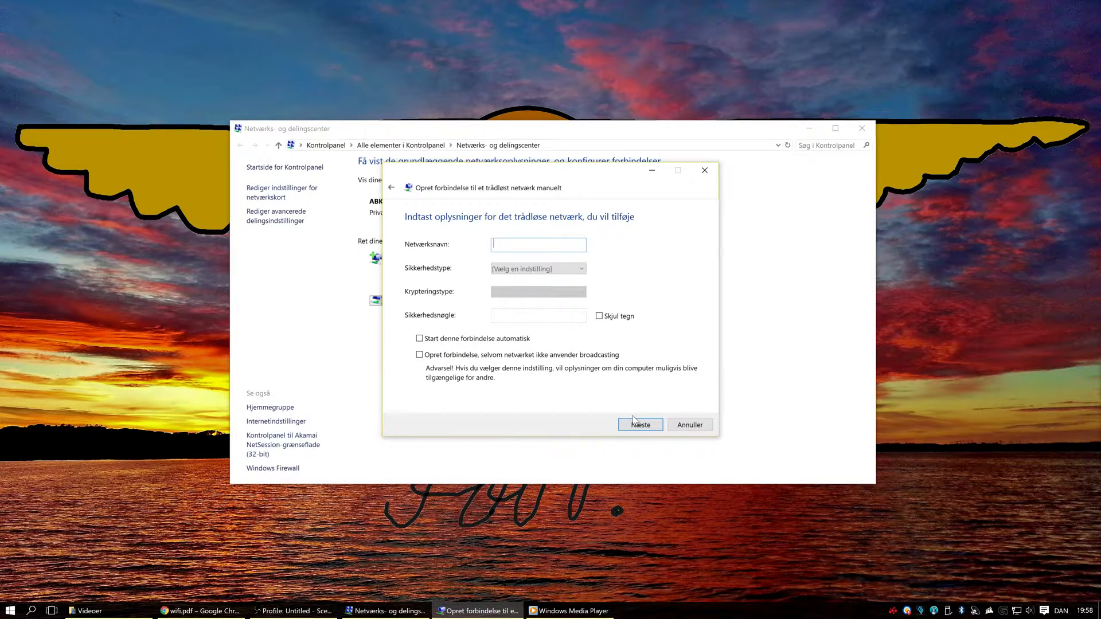
# Step: Add the wireless network ABK with security type WPA2-Enterprise
pyautogui.write('ABK')
pyautogui.click(576, 271)
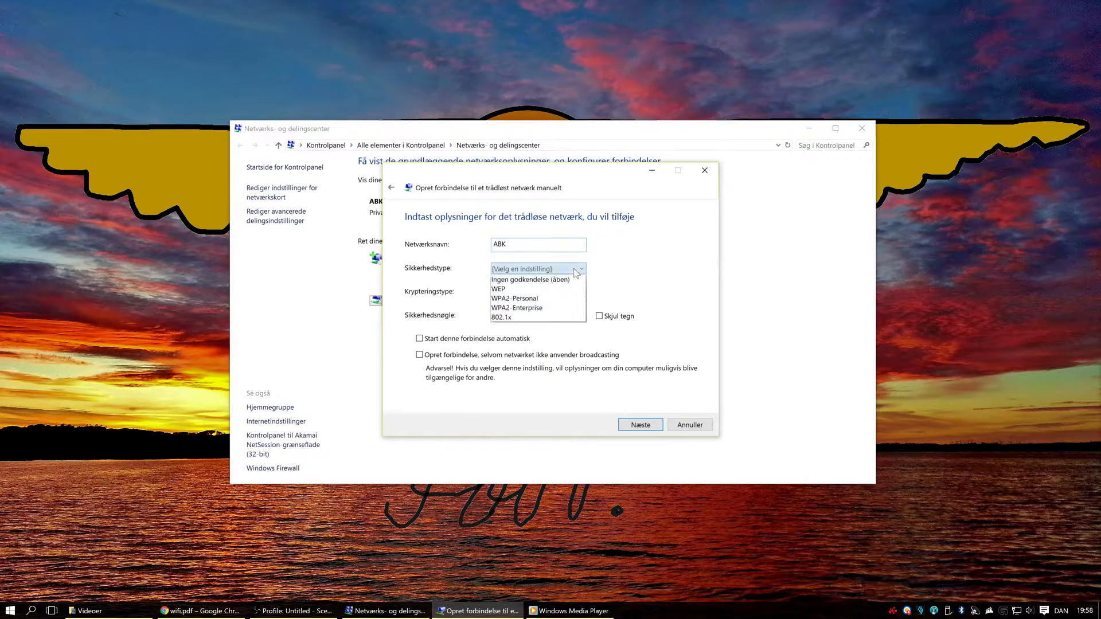
pyautogui.click(554, 312)
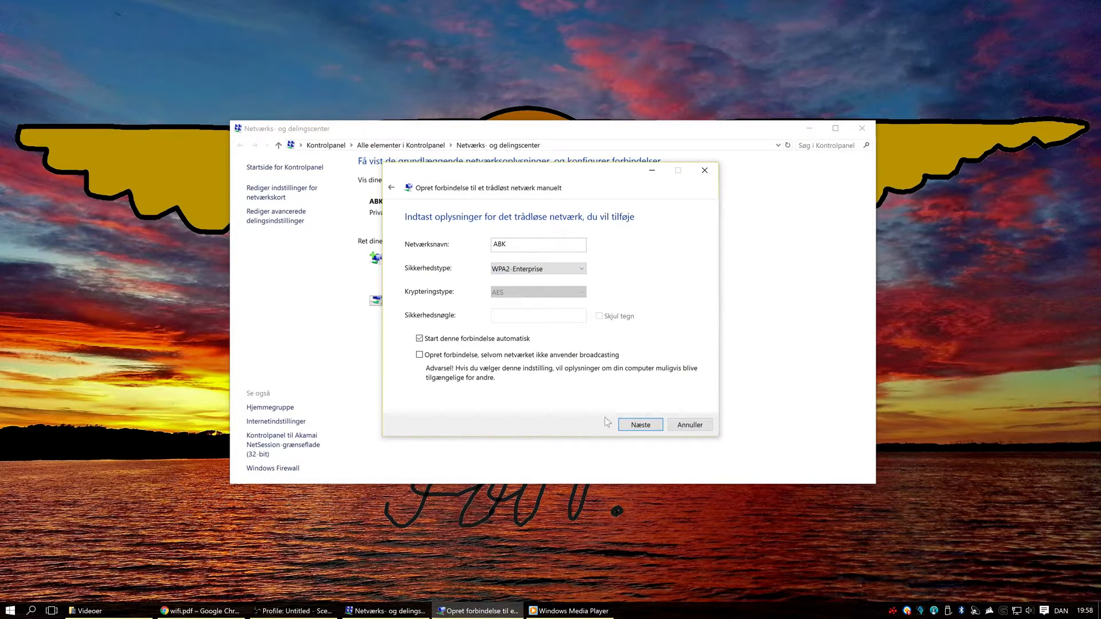
pyautogui.click(637, 425)
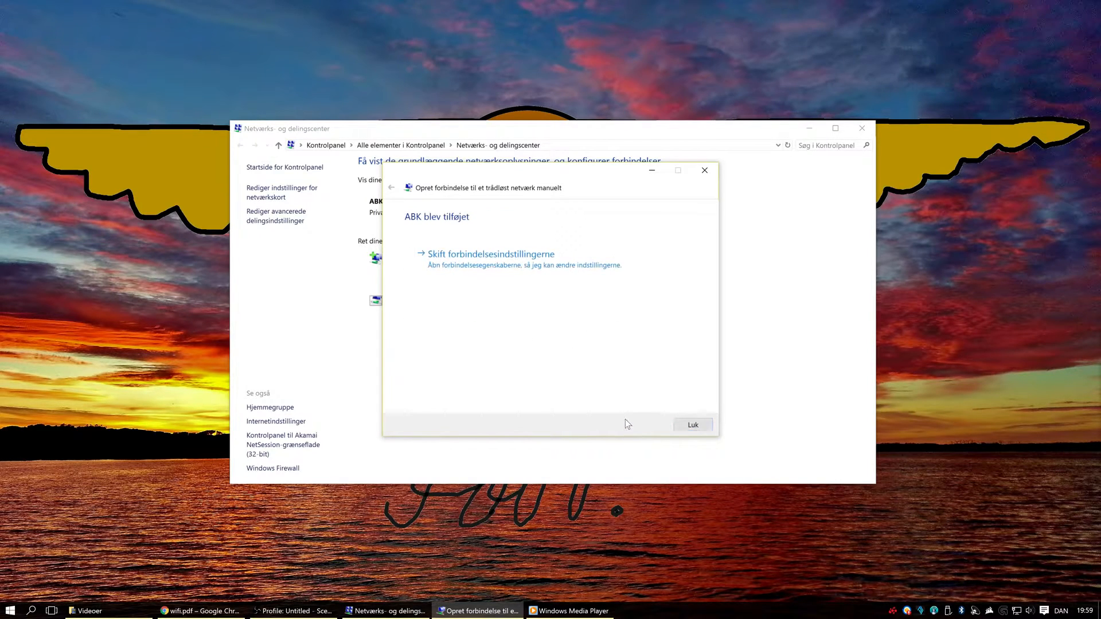
# Step: Open the Microsoft: PEAP authentication settings in the ABK network's security properties
pyautogui.click(442, 274)
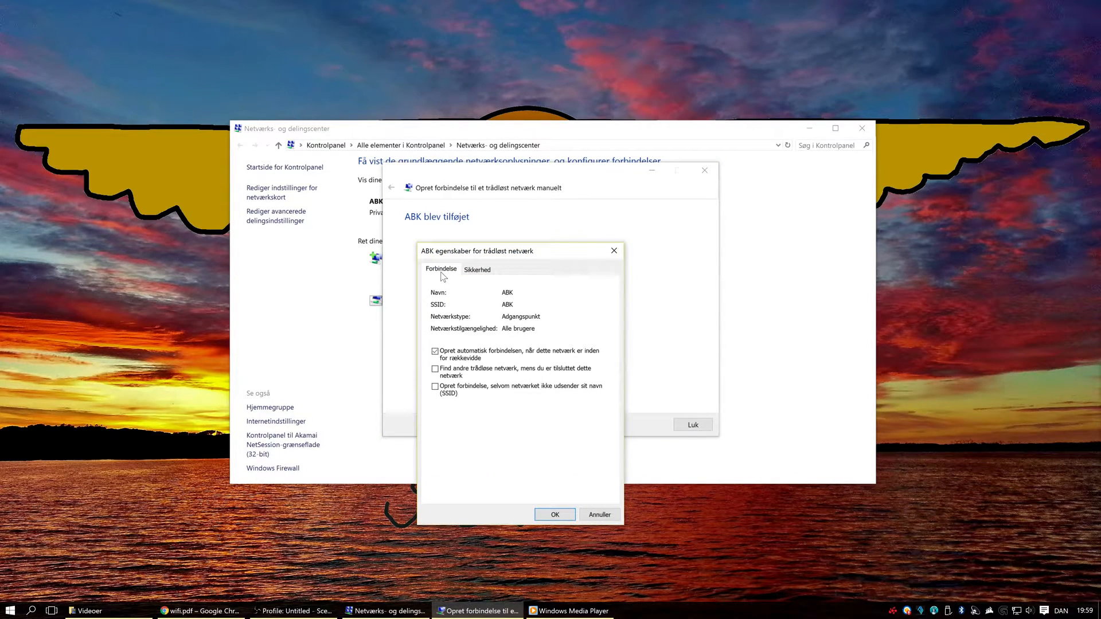
pyautogui.click(475, 271)
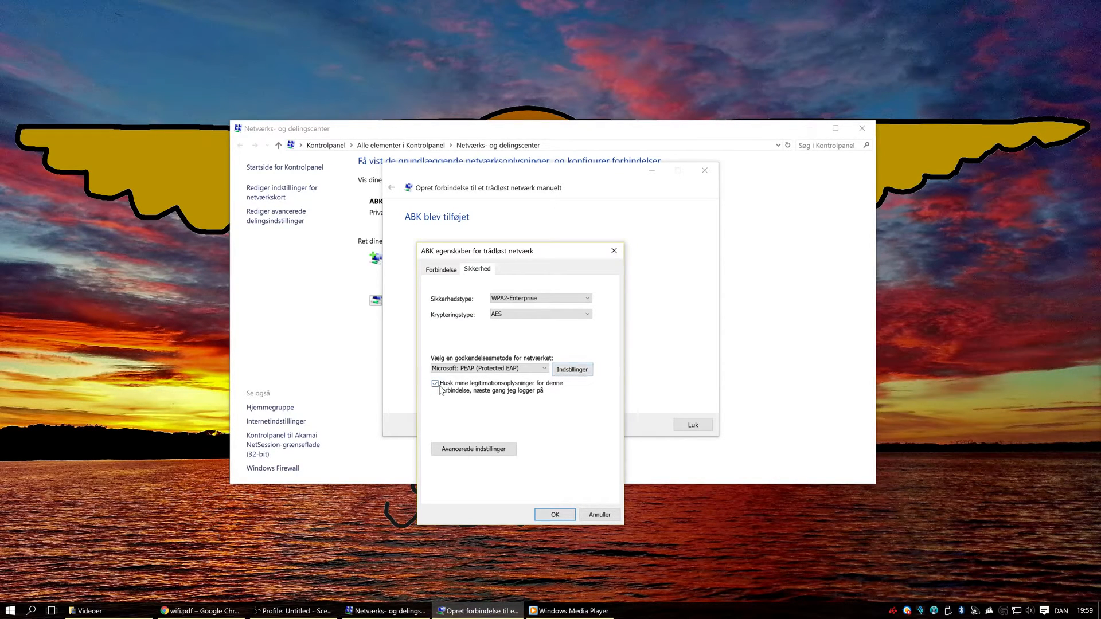
pyautogui.click(569, 373)
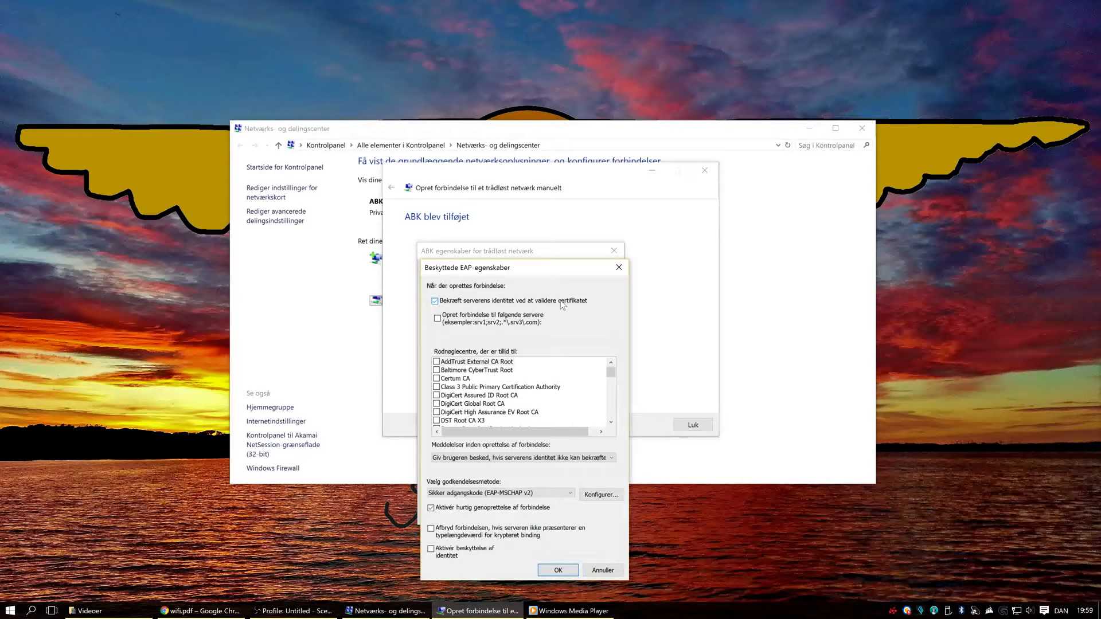
# Step: Keep server certificate validation enabled and confirm the EAP-MSCHAP v2 properties with automatic use of the Windows logon turned off
pyautogui.click(435, 301)
pyautogui.click(435, 301)
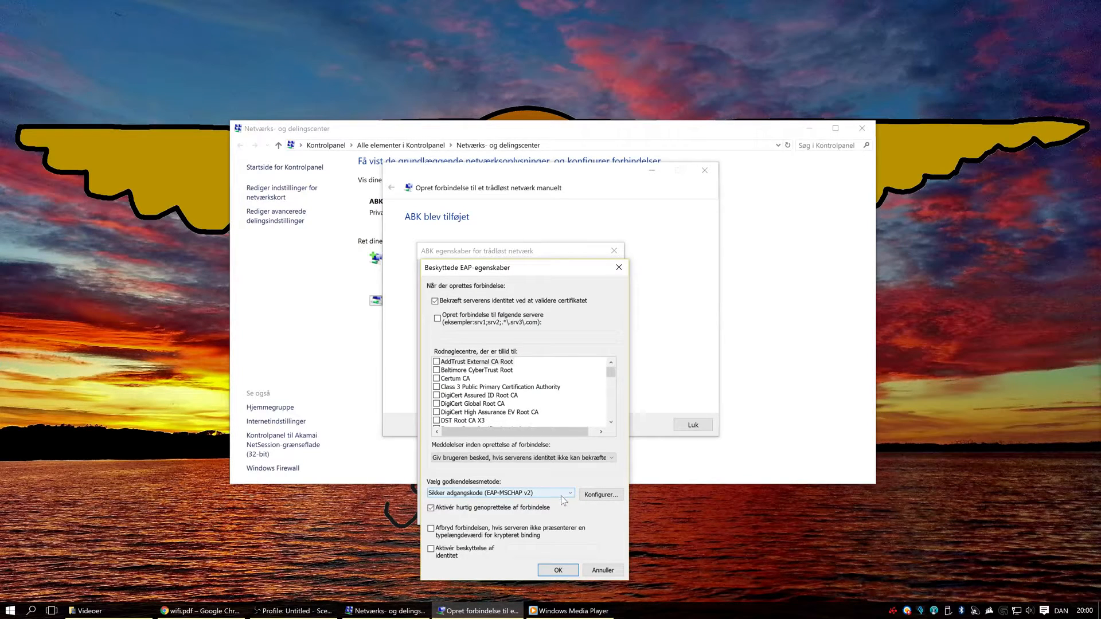
pyautogui.click(606, 501)
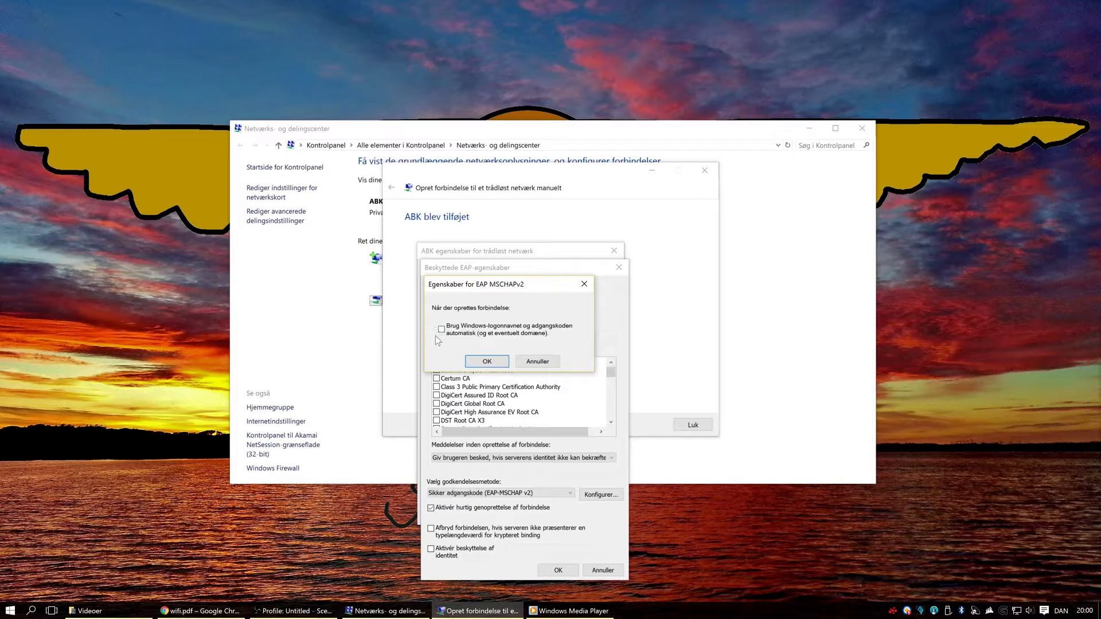
pyautogui.click(473, 363)
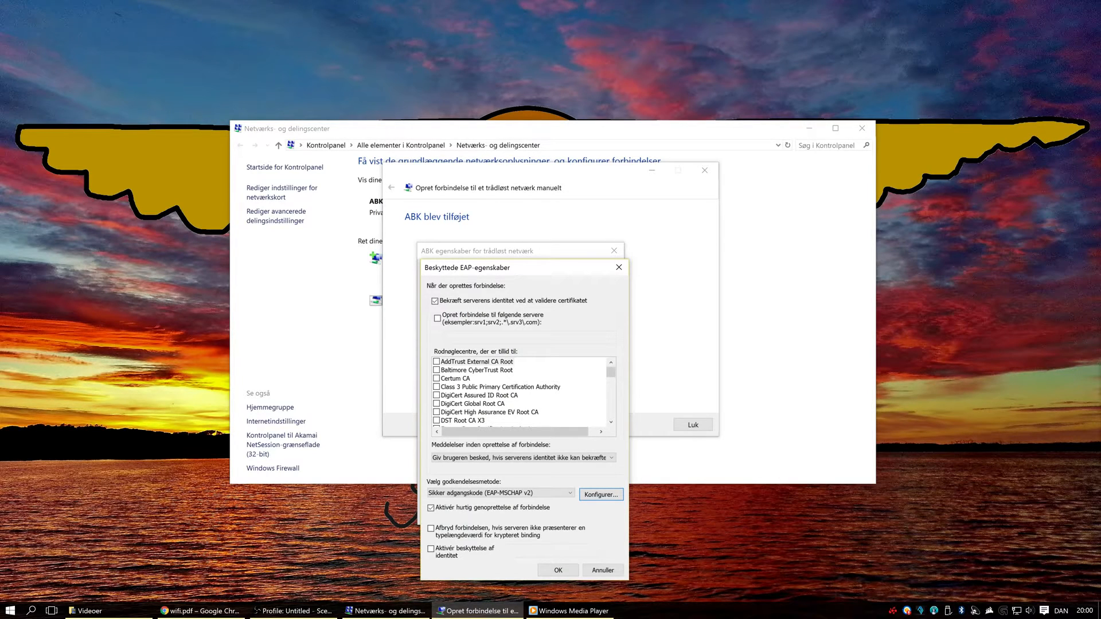
# Step: Confirm the protected EAP properties and specify user authentication (Brugergodkendelse) as the 802.1X authentication mode in ABK's advanced settings
pyautogui.click(544, 570)
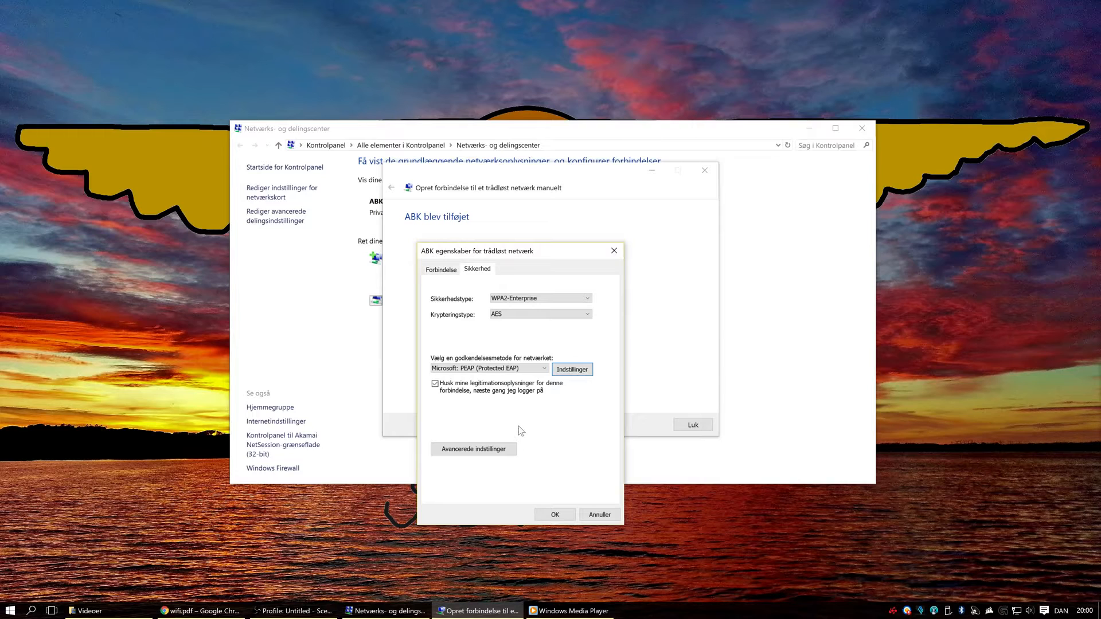
pyautogui.click(506, 453)
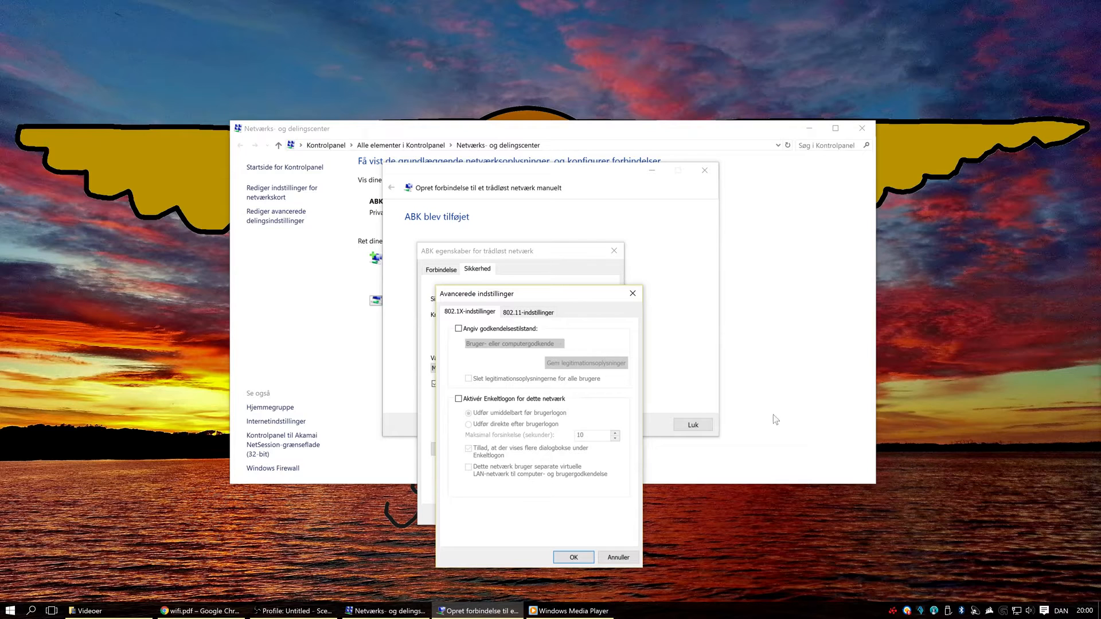
pyautogui.click(459, 329)
pyautogui.click(498, 346)
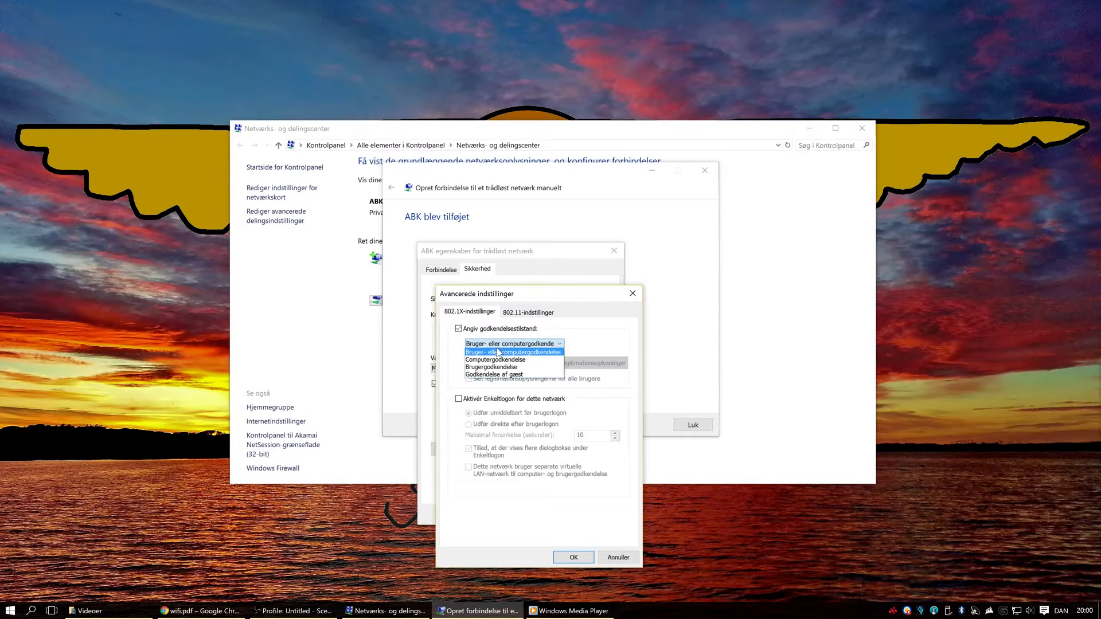
pyautogui.click(522, 370)
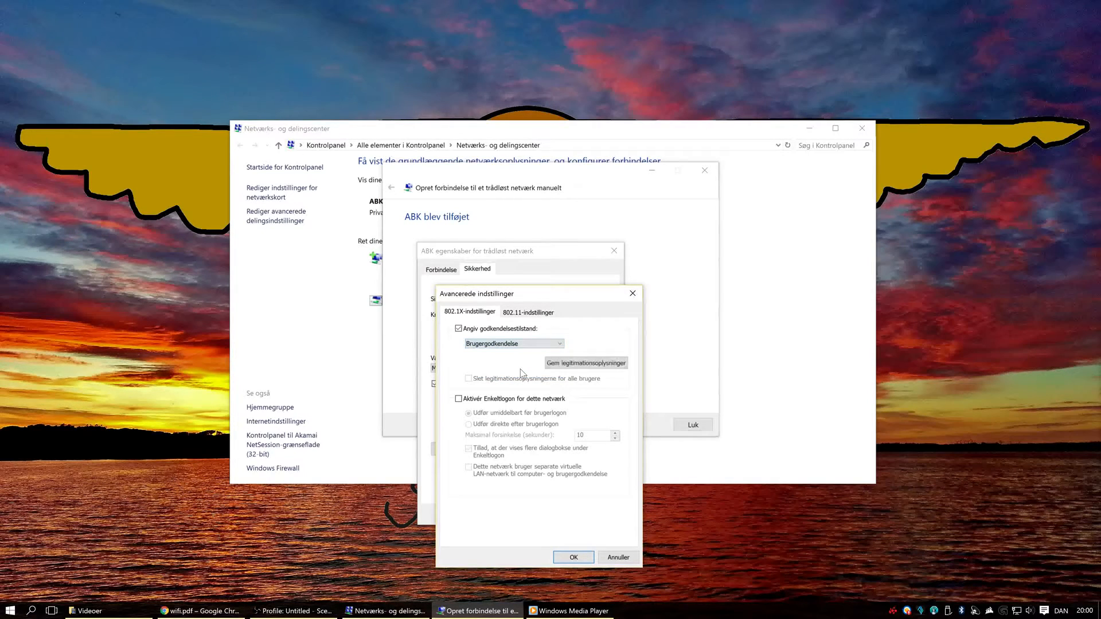
# Step: Save the WiFi credentials for the network, entering the account username and the account password
pyautogui.click(583, 363)
pyautogui.click(523, 430)
pyautogui.write('lejl166')
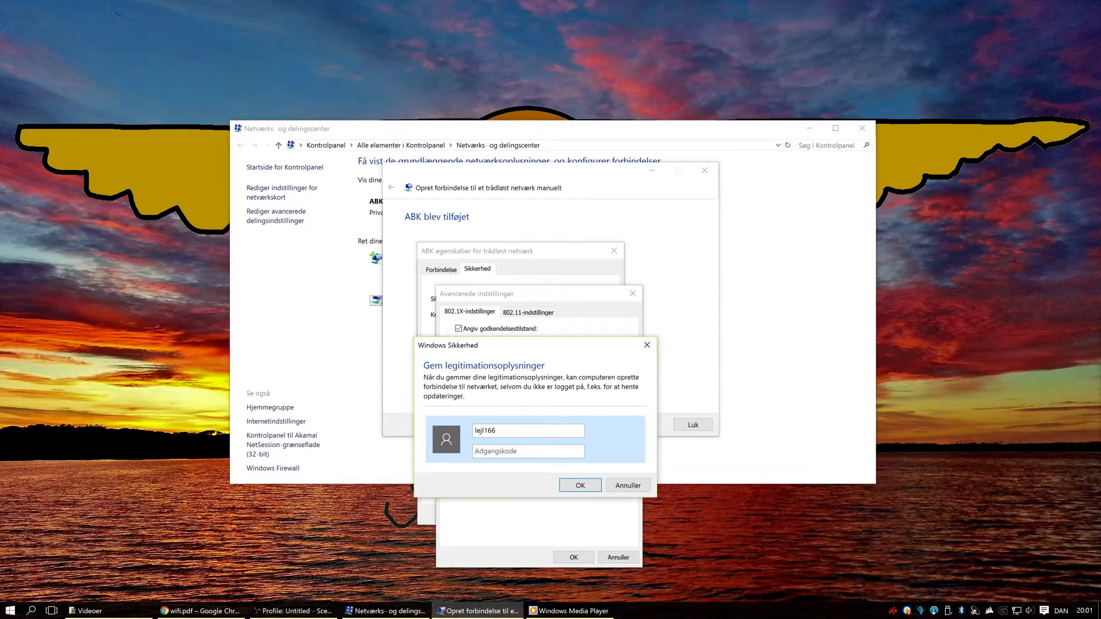
pyautogui.write('•••••••••')
pyautogui.click(594, 488)
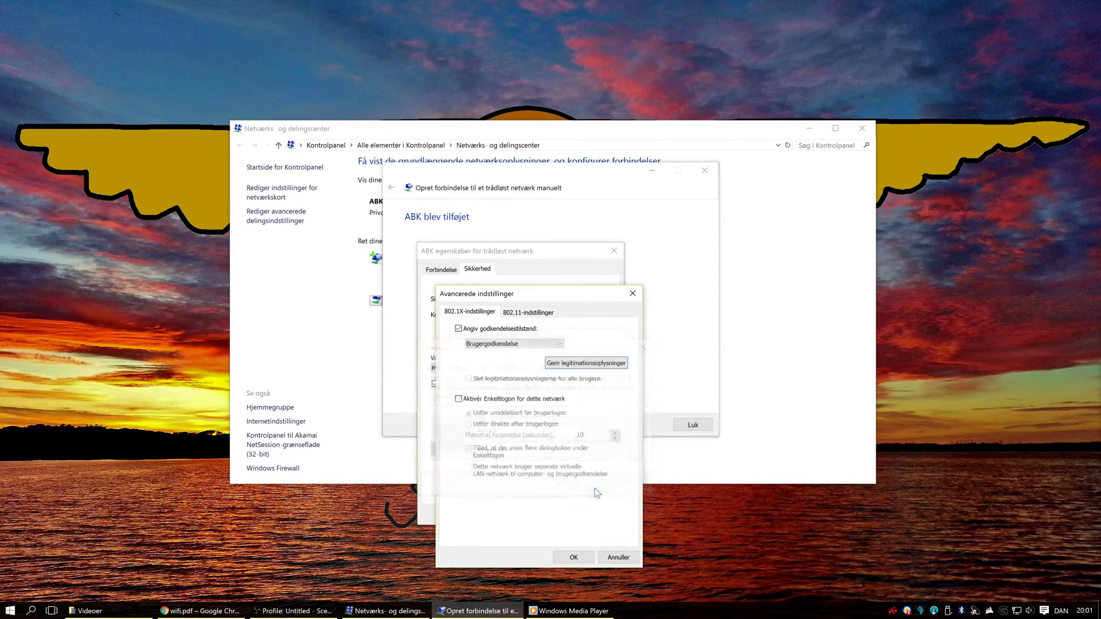
# Step: Confirm the advanced settings and ABK network properties, and close the connection wizard and the Network and Sharing Center
pyautogui.click(588, 561)
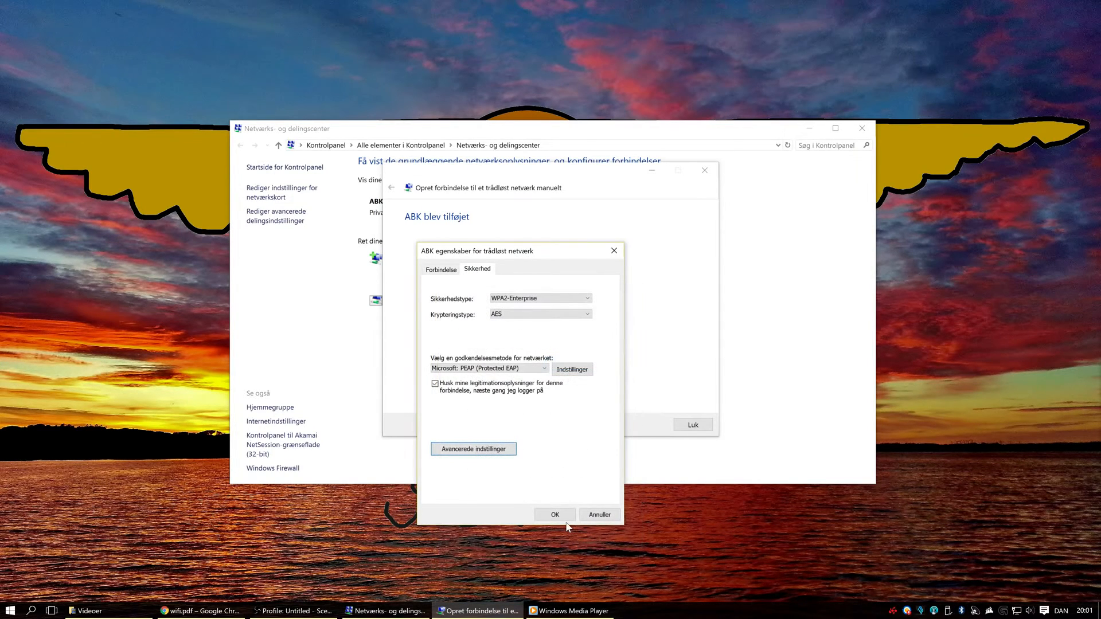
pyautogui.click(560, 512)
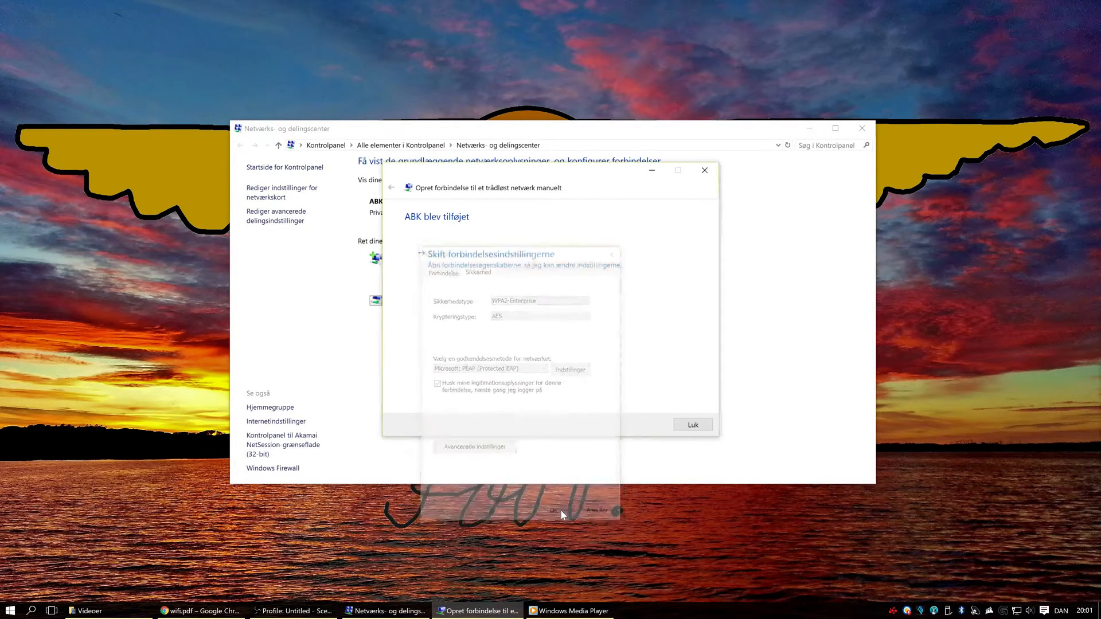
pyautogui.click(694, 426)
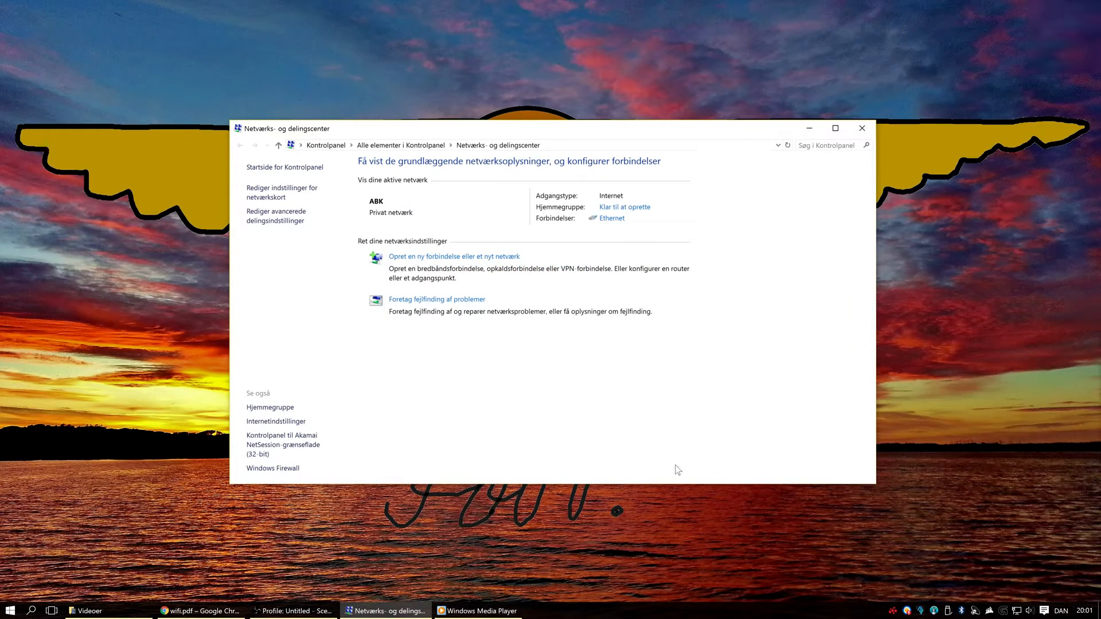
pyautogui.click(862, 128)
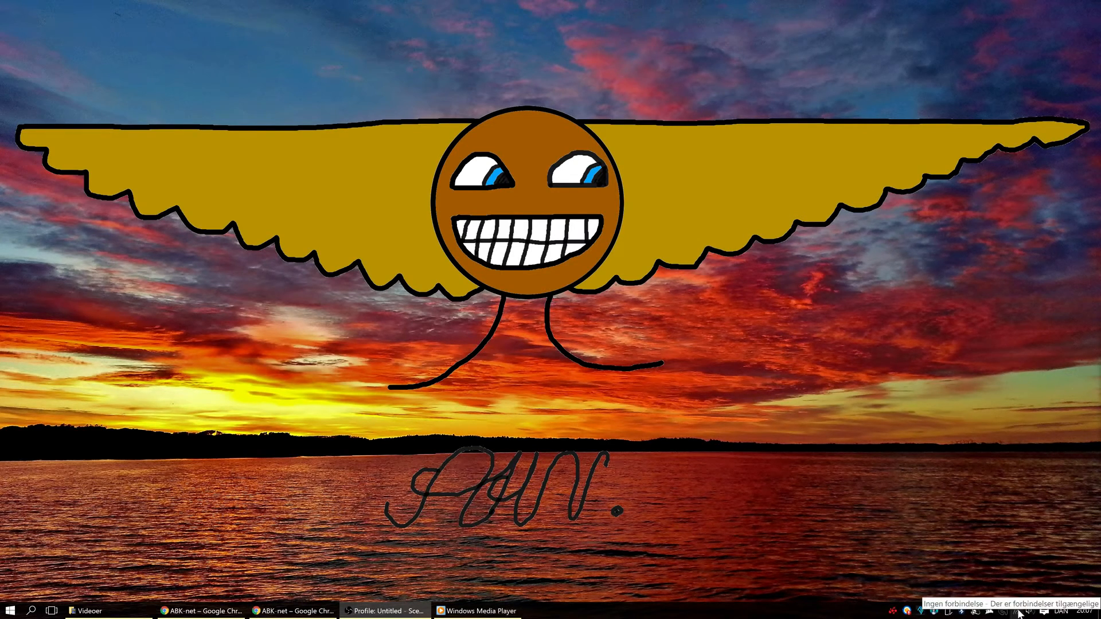
# Step: Connect to the ABK wireless network with automatic connection enabled and expand its entry to check the connection
pyautogui.click(1018, 611)
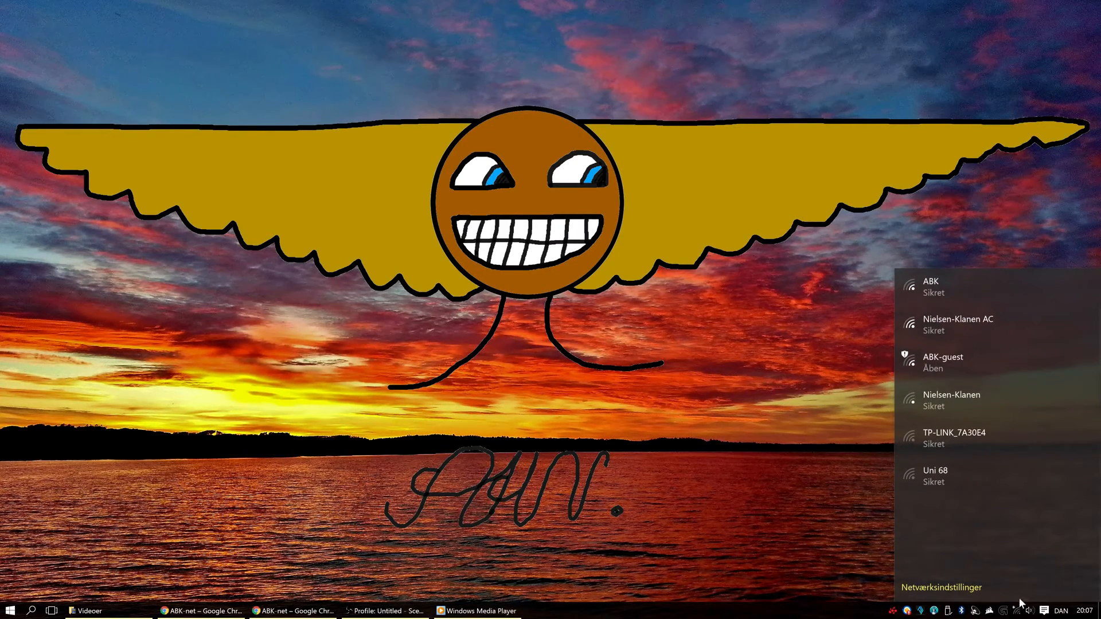
pyautogui.click(959, 290)
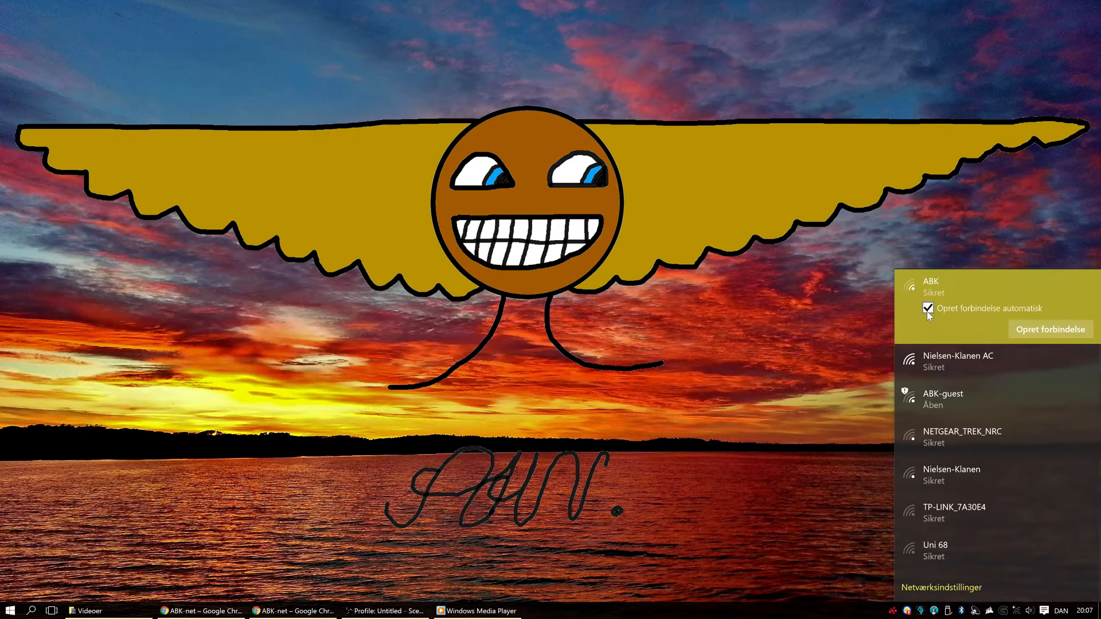
pyautogui.click(1014, 336)
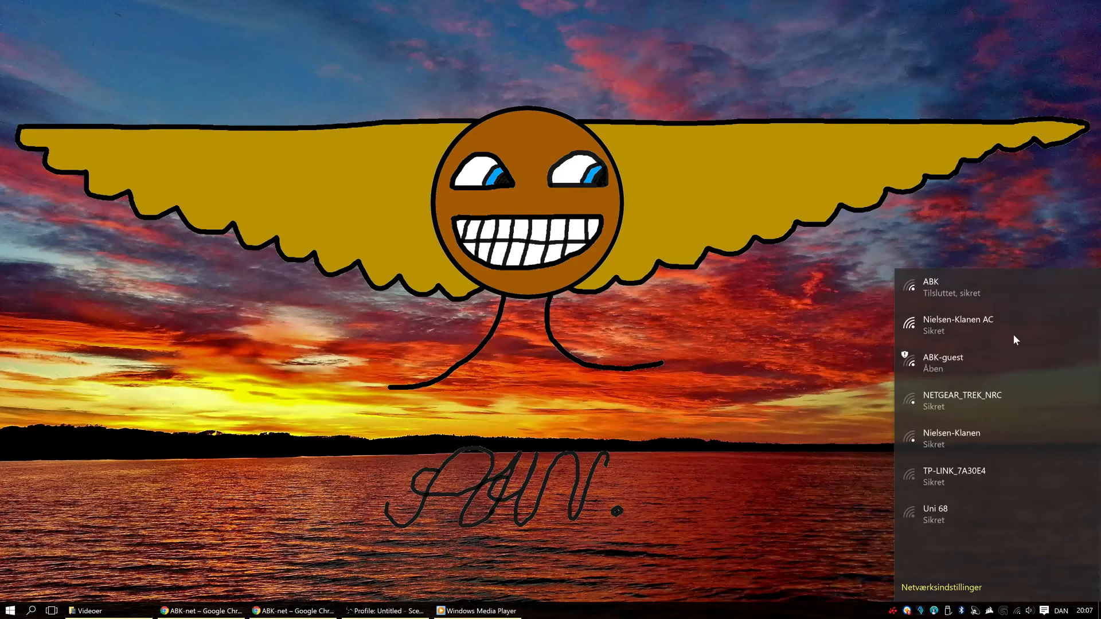
pyautogui.click(966, 297)
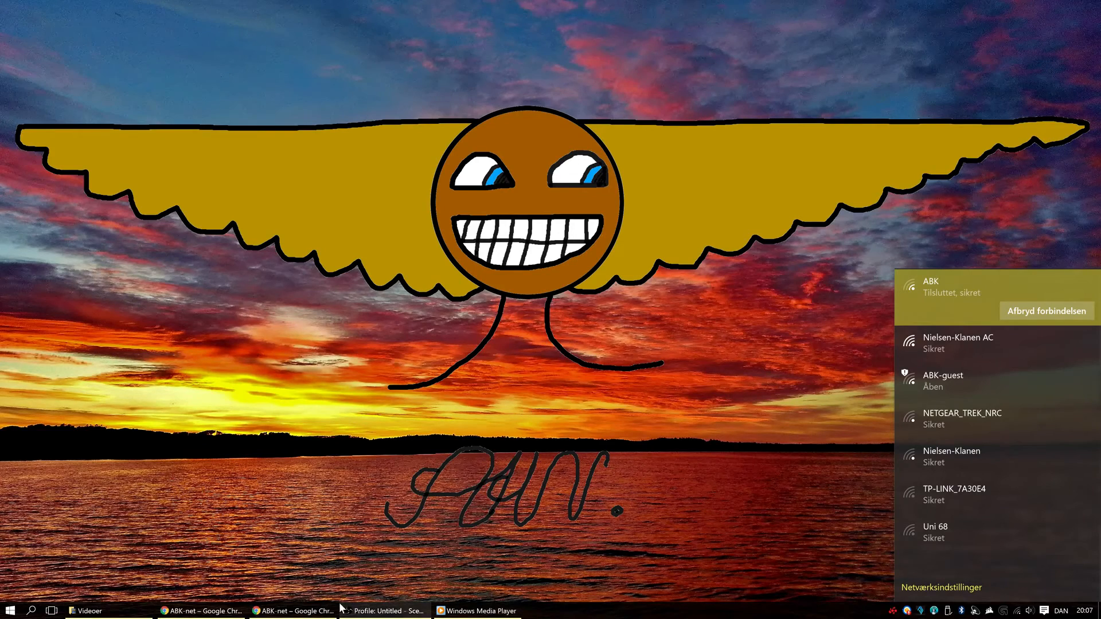
pyautogui.rightClick(292, 611)
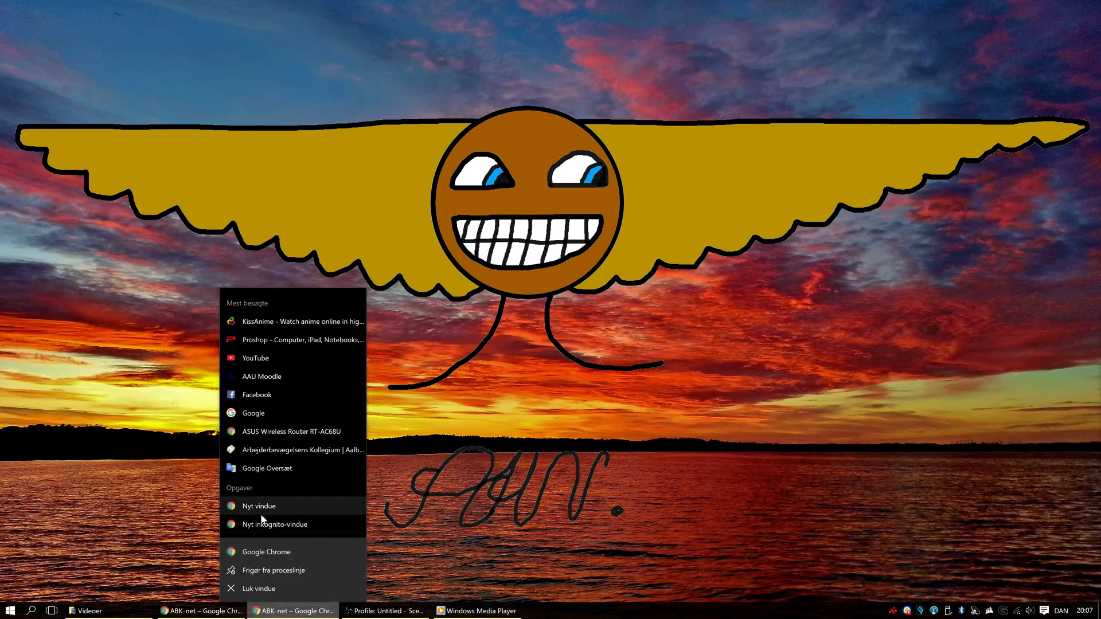
pyautogui.click(262, 510)
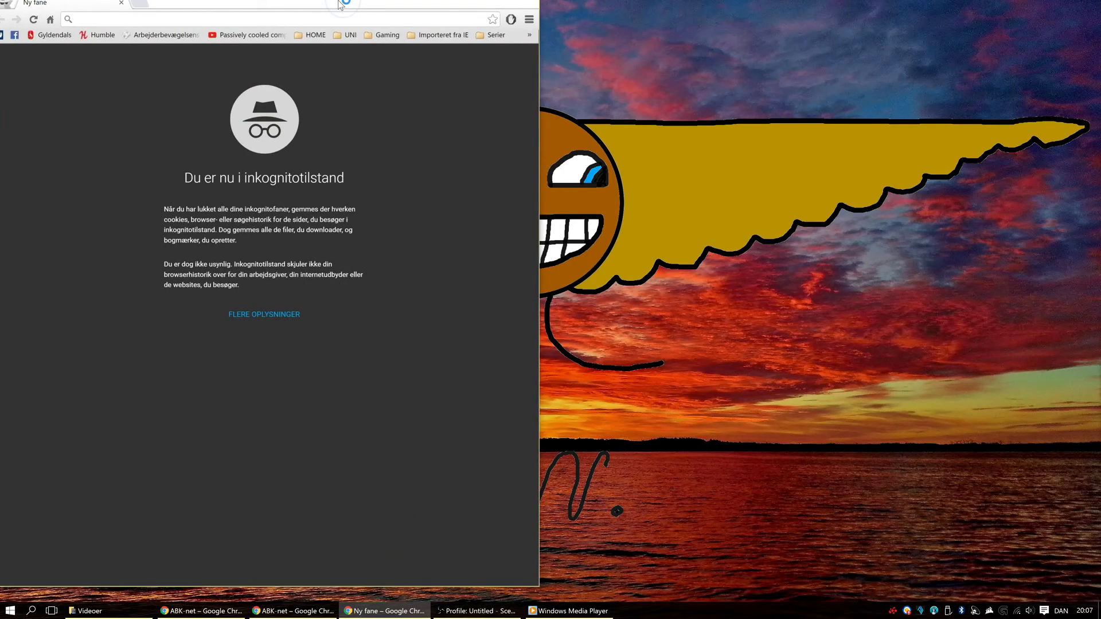
pyautogui.doubleClick(342, 6)
pyautogui.write('google.dk')
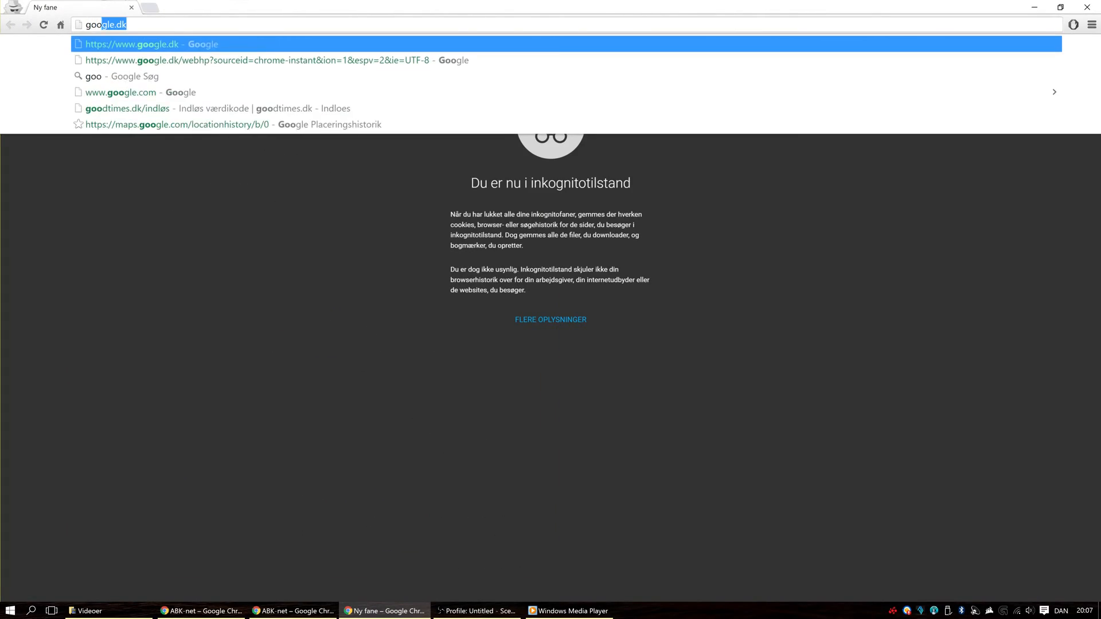
pyautogui.press('Return')
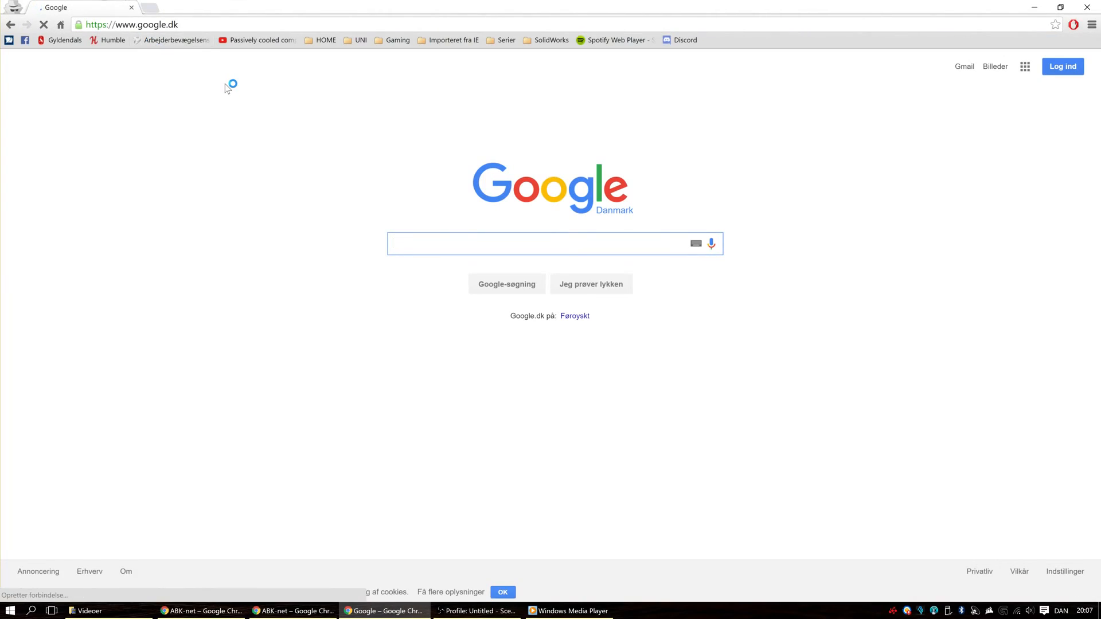
# Step: Search Google for speedtest, open the Speedtest.net site from the results, and close the tab
pyautogui.write('spee')
pyautogui.click(224, 83)
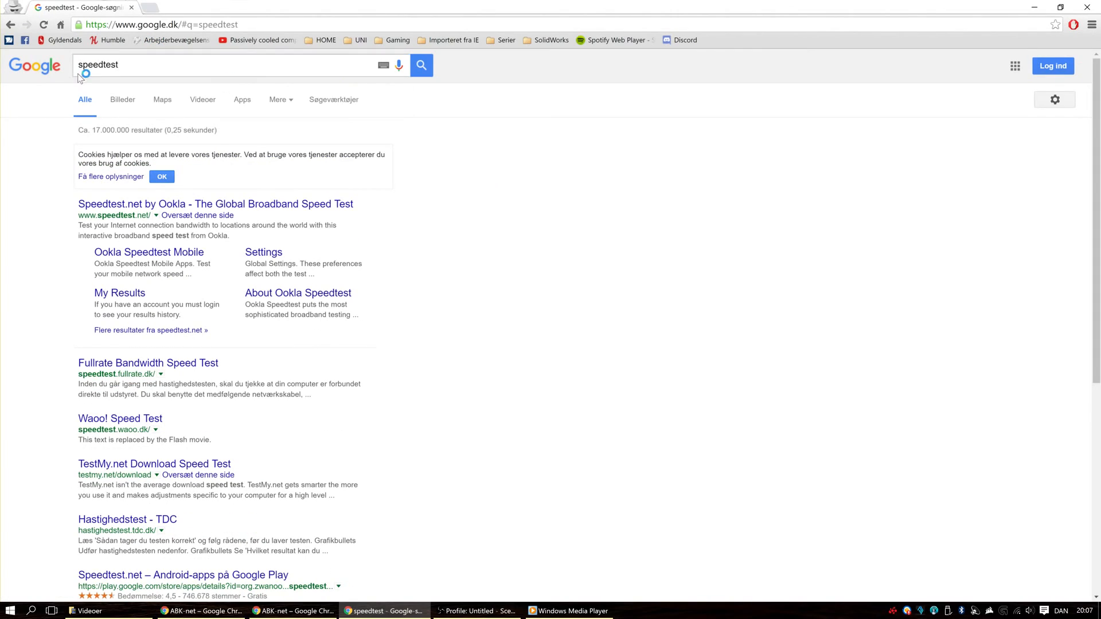
pyautogui.click(121, 212)
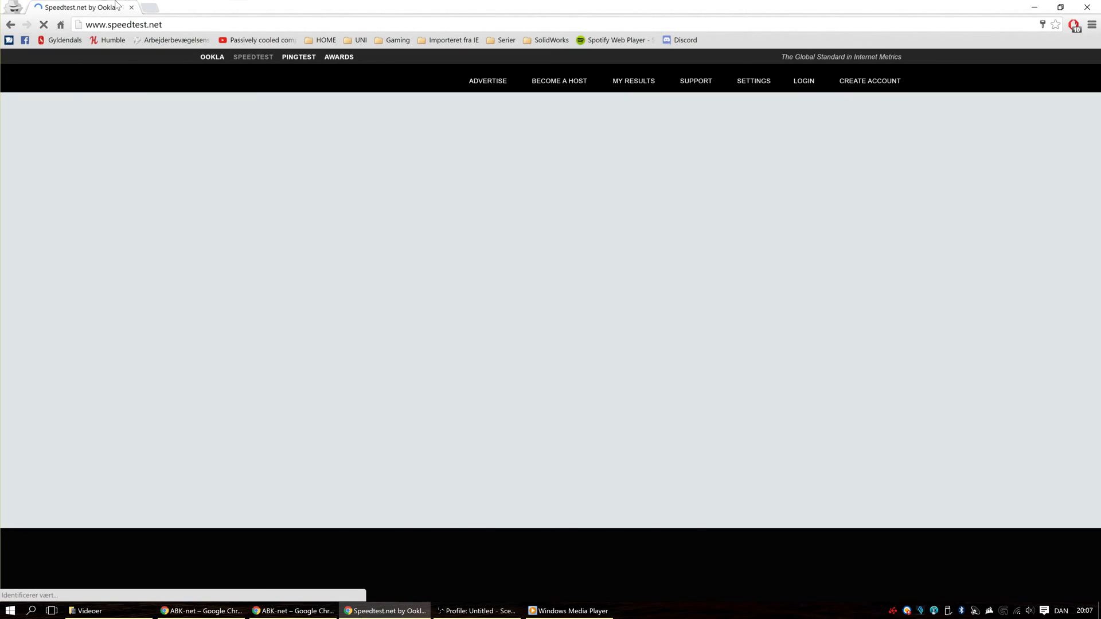
pyautogui.click(131, 8)
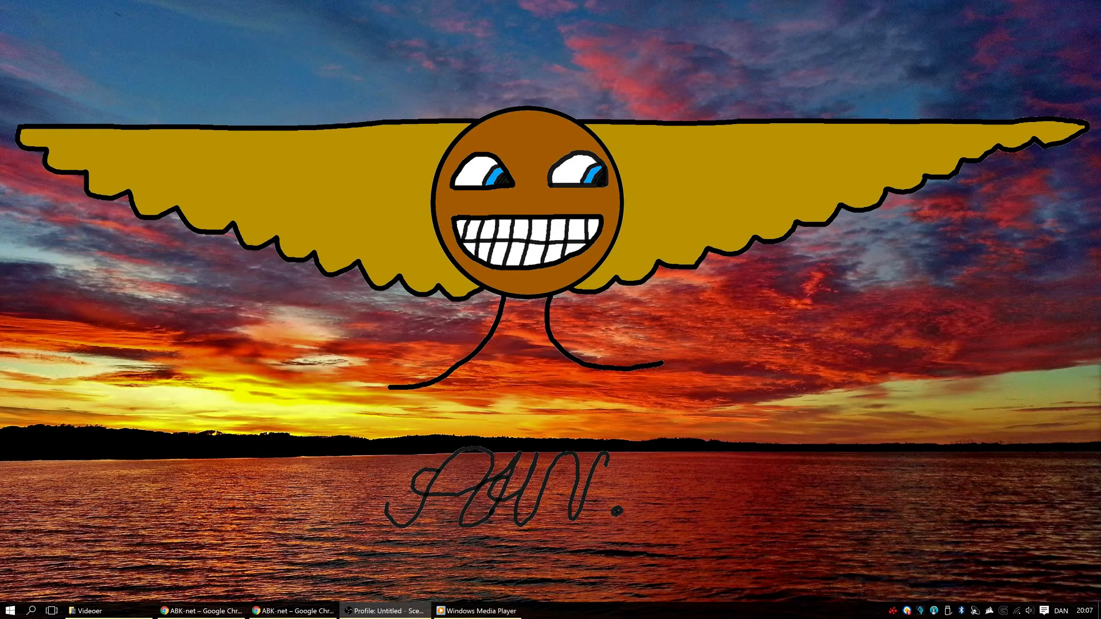